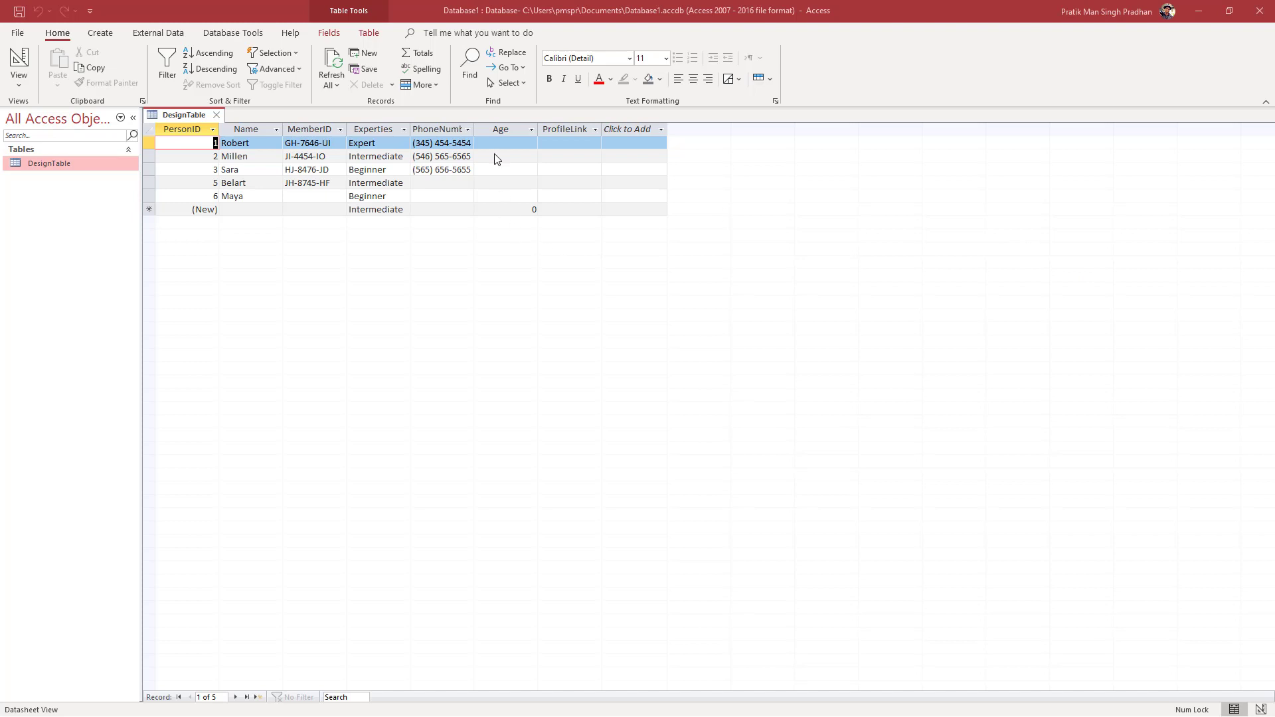
Step: Enter 2, then 80, in the first record's Age cell, then clear it again
click(496, 157)
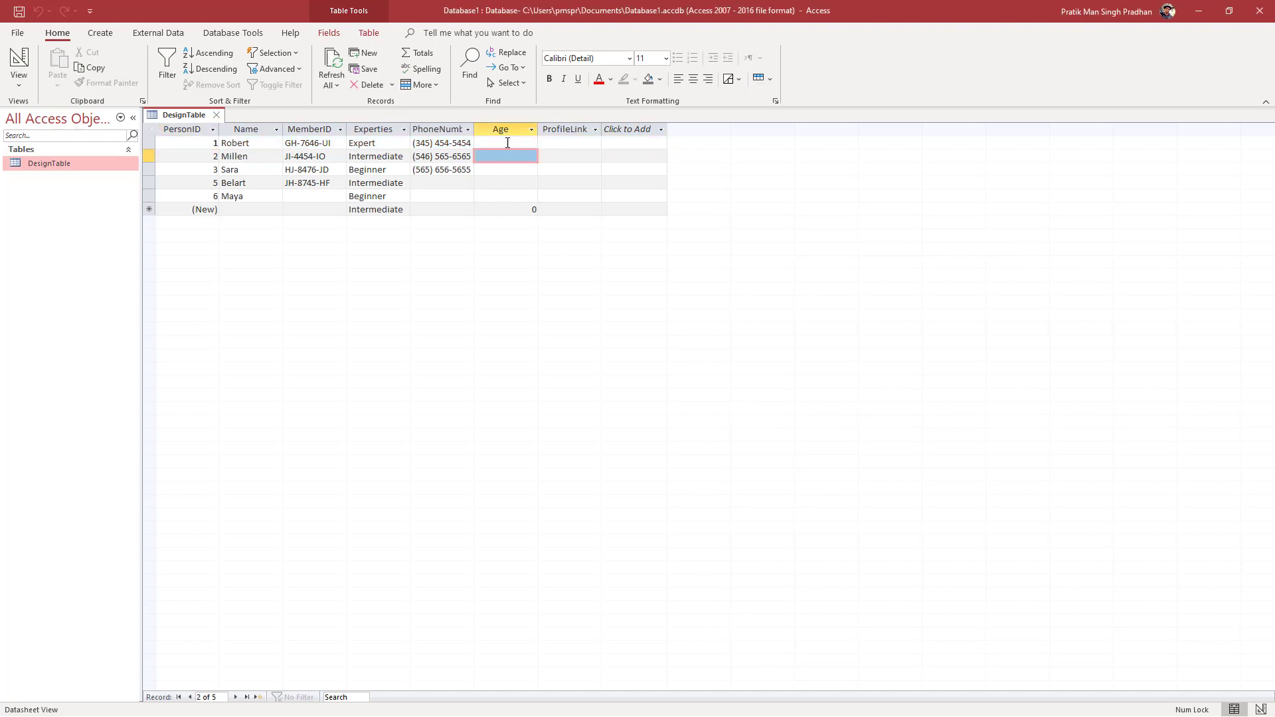
click(506, 143)
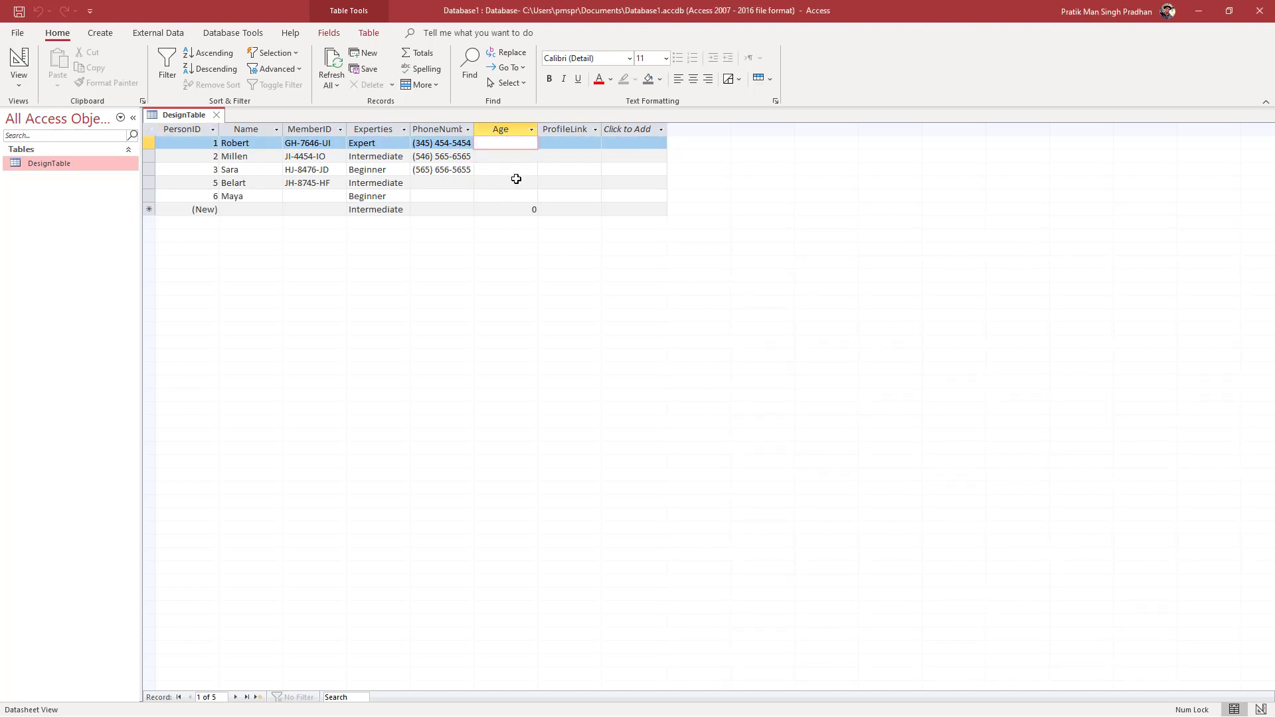
text(2)
click(558, 154)
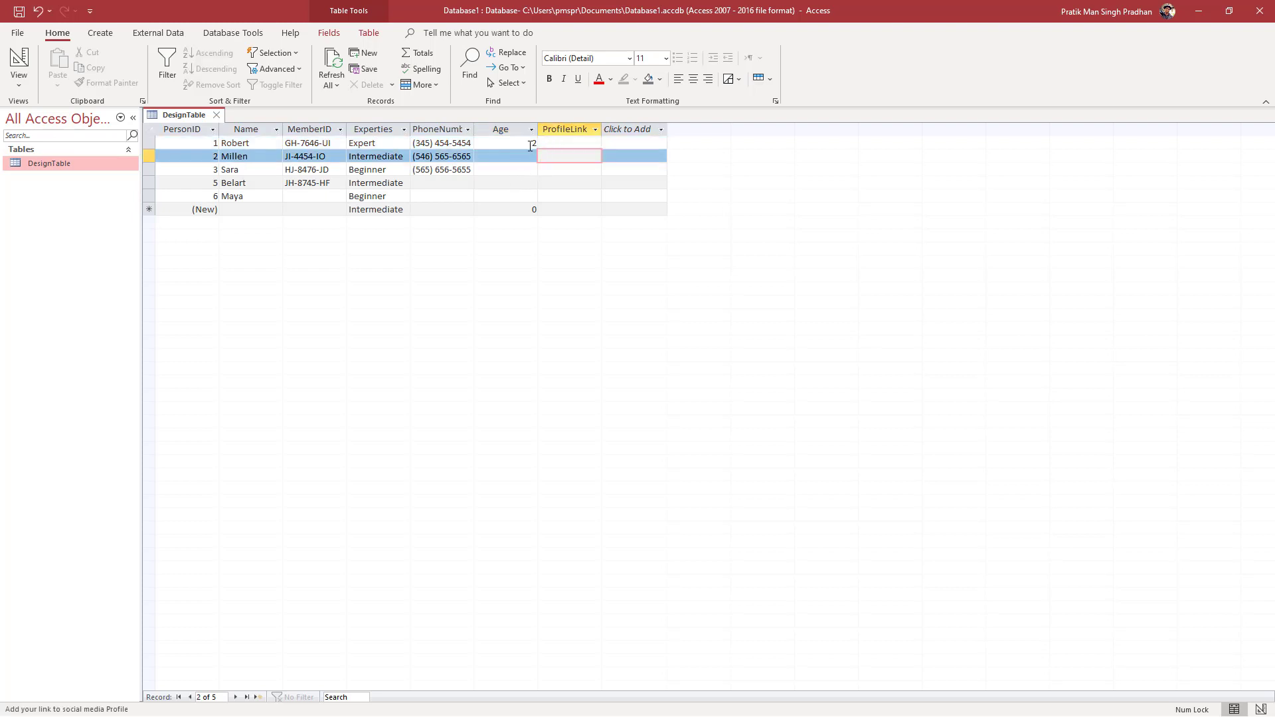
double_click(531, 144)
text(80)
click(567, 164)
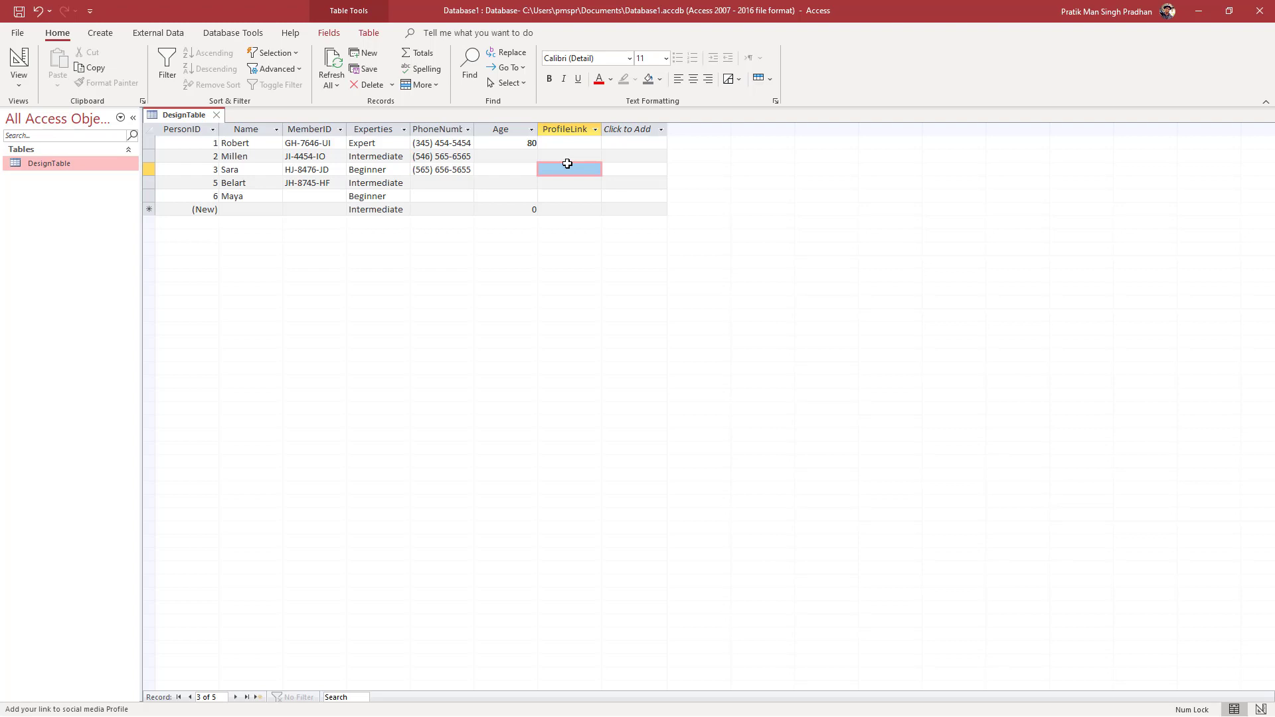
click(531, 143)
key(BackSpace)
key(BackSpace)
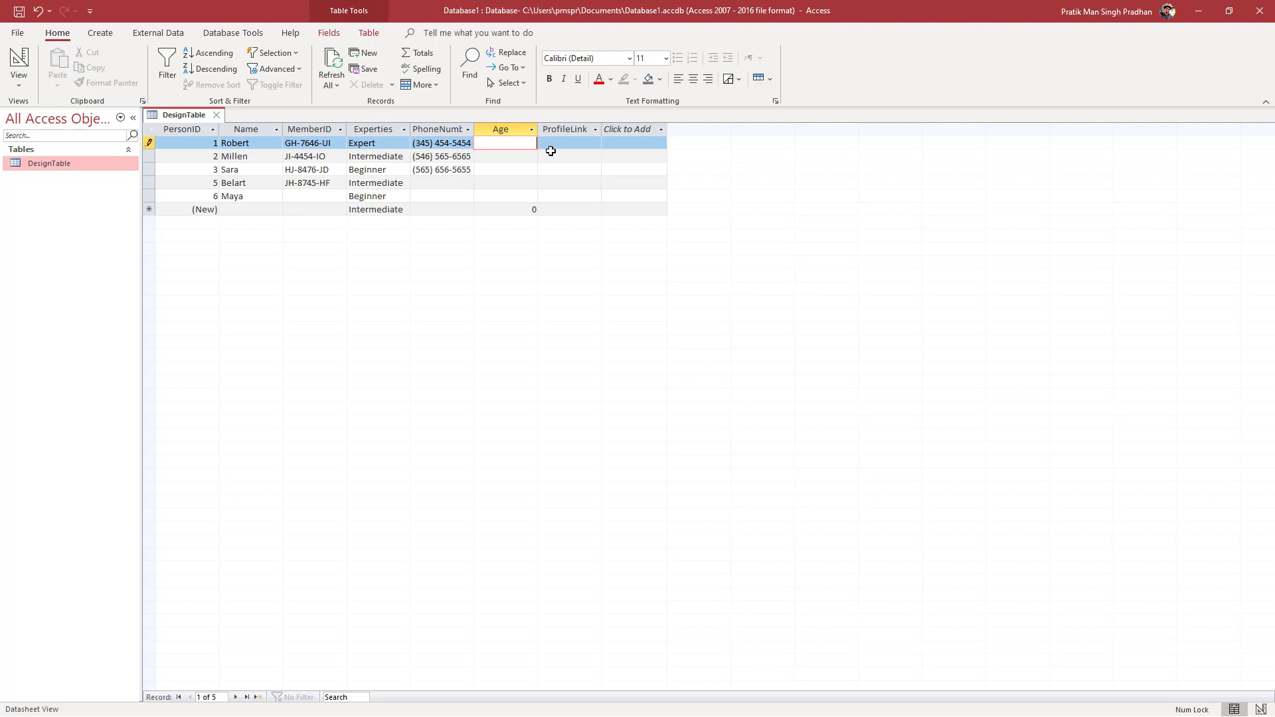
click(548, 168)
Step: Switch DesignTable to Design View and select the Age field to show its Number properties
right_click(184, 118)
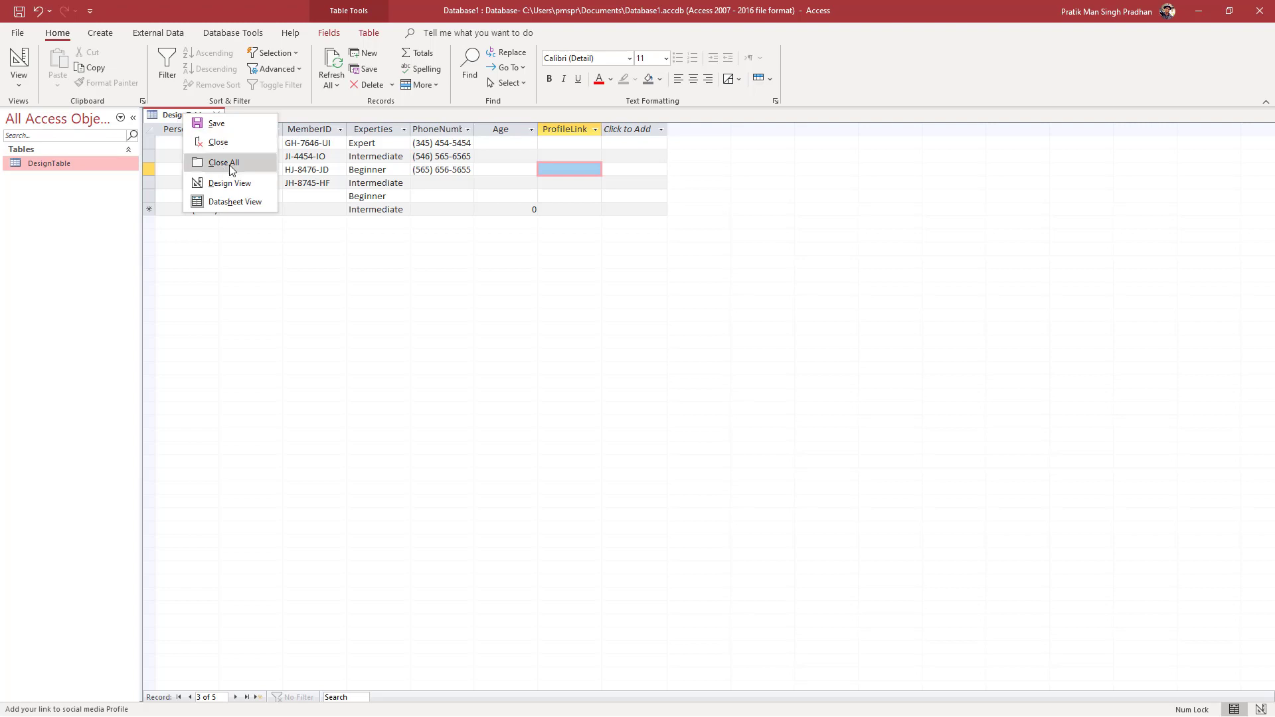
click(229, 185)
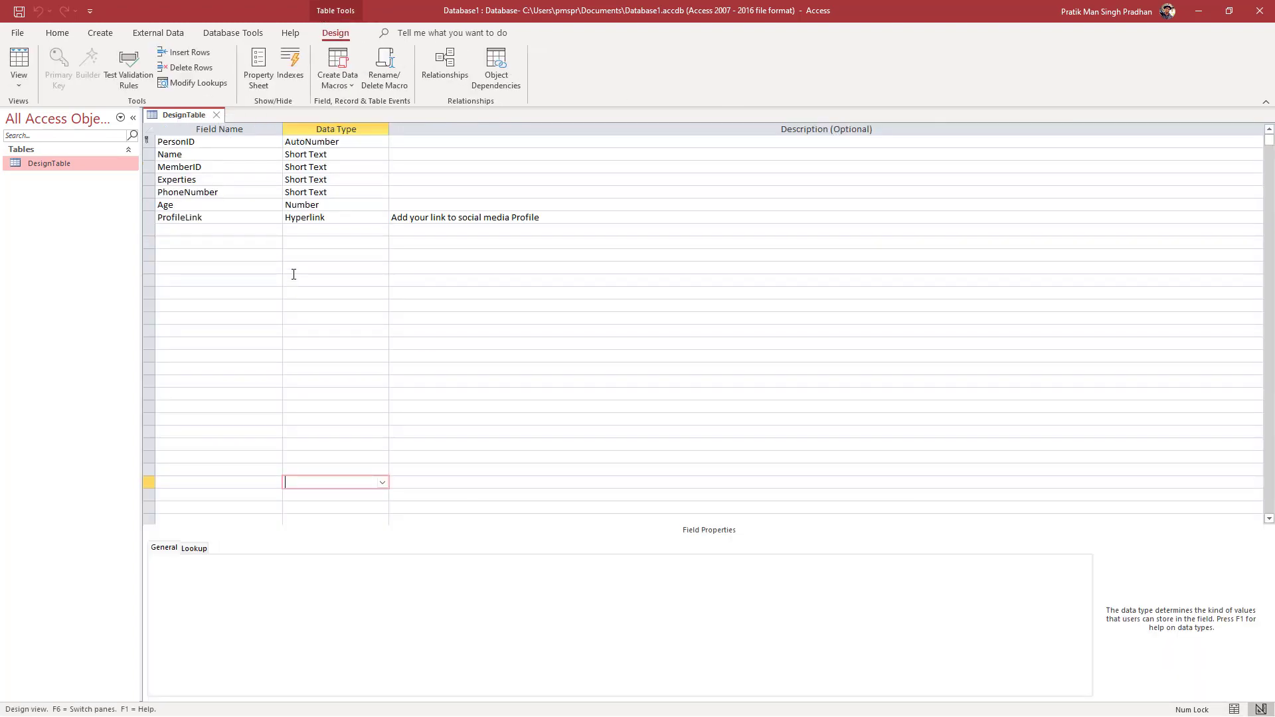
click(328, 206)
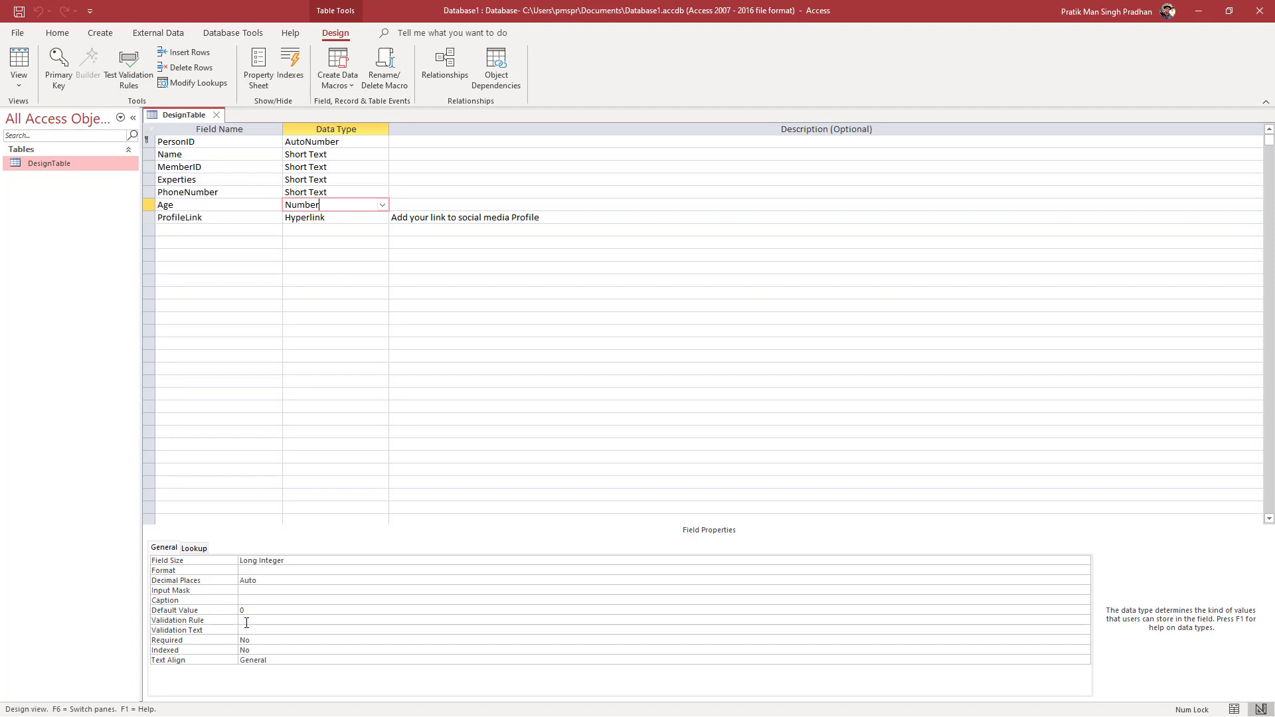
Step: Enter >=18 as the Age field's validation rule through the Expression Builder
click(254, 620)
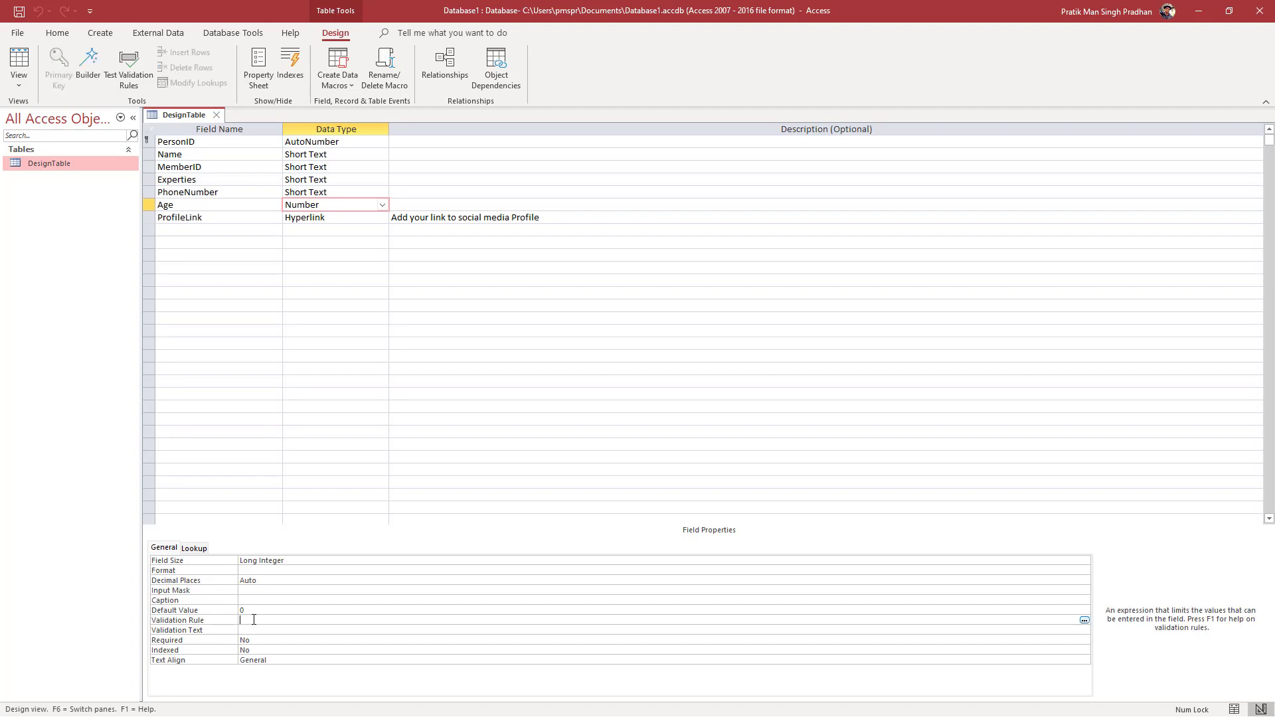
click(1084, 621)
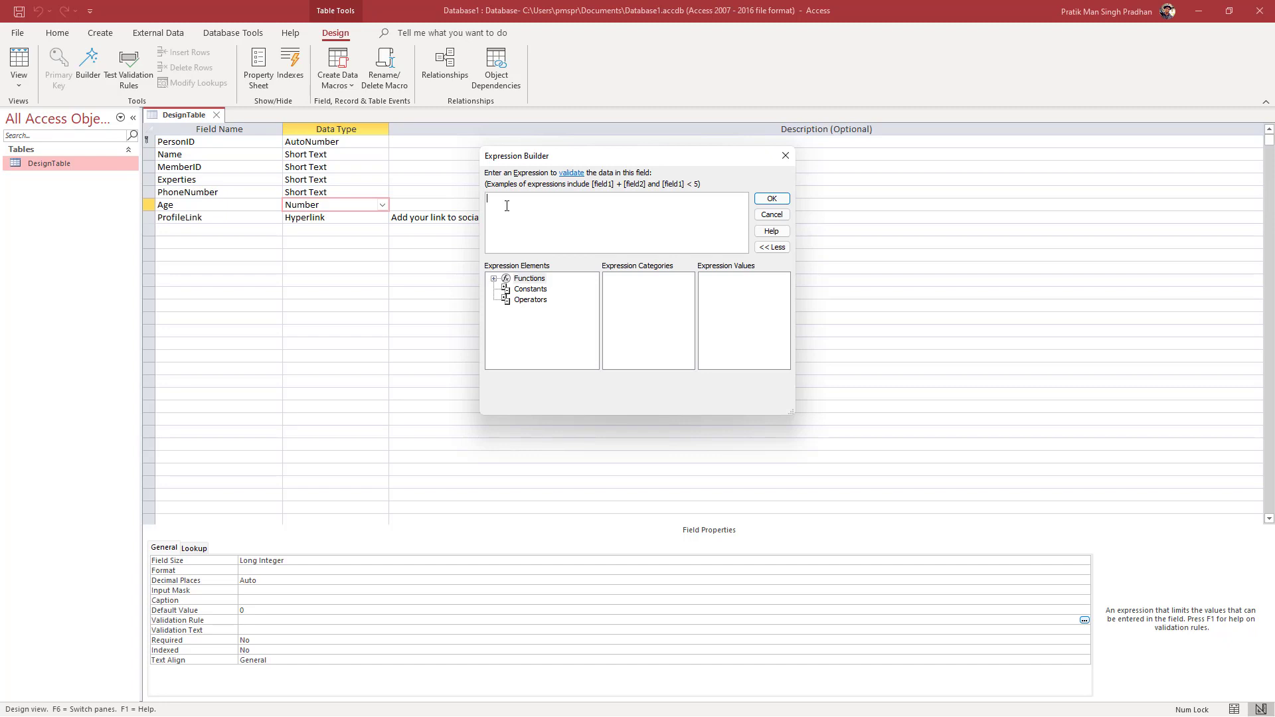
text(>=18)
click(772, 198)
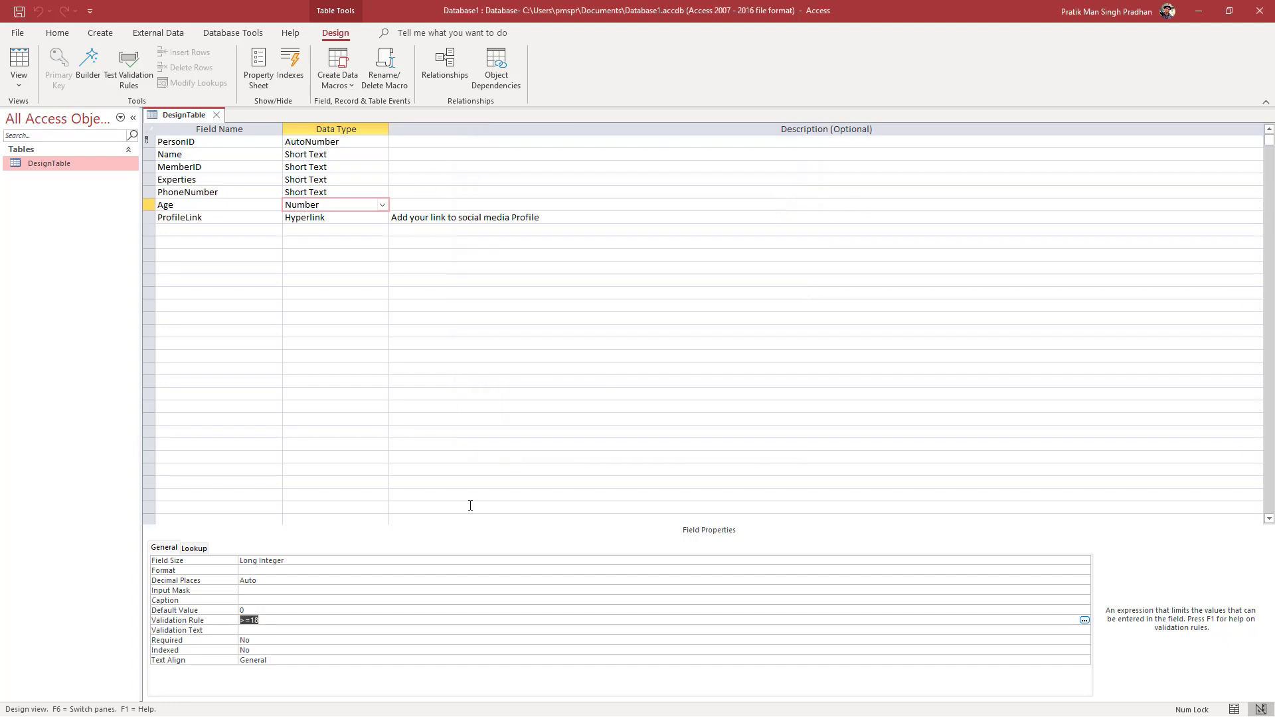
click(281, 630)
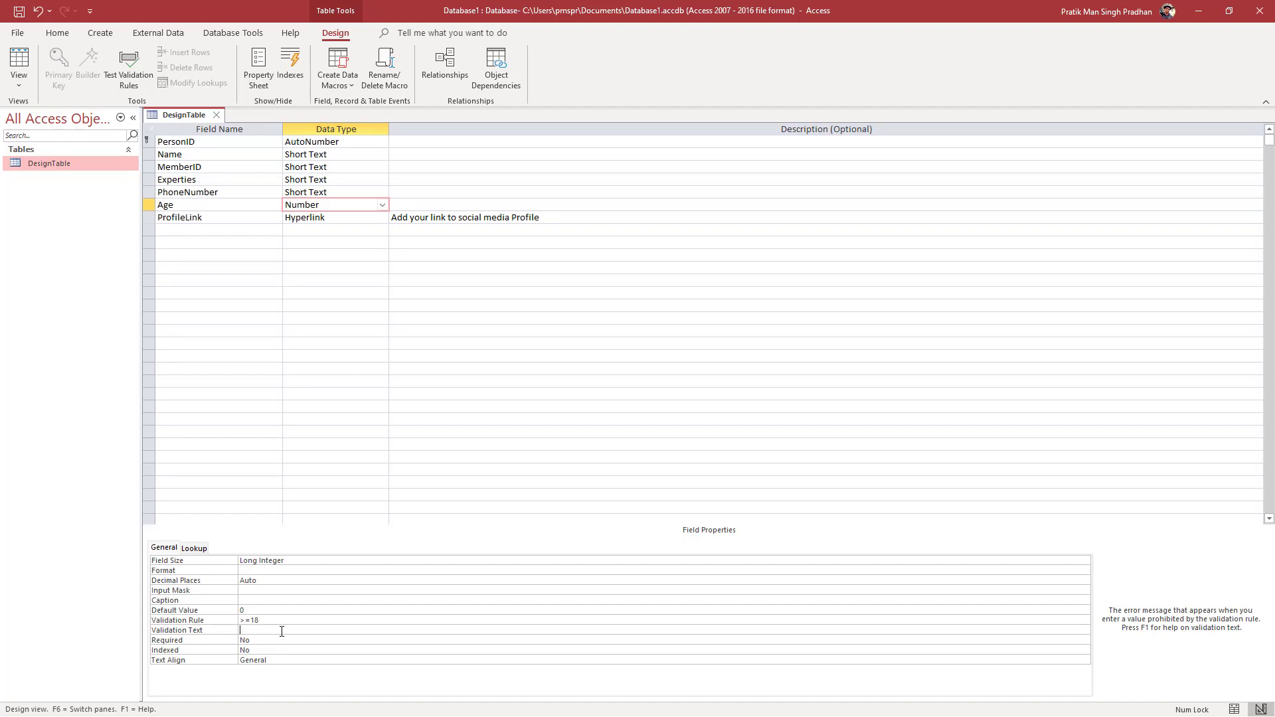
Step: Set the Age field's validation text to 'Enter Age that is over 18'
text(Enter Age that is over 18)
click(374, 603)
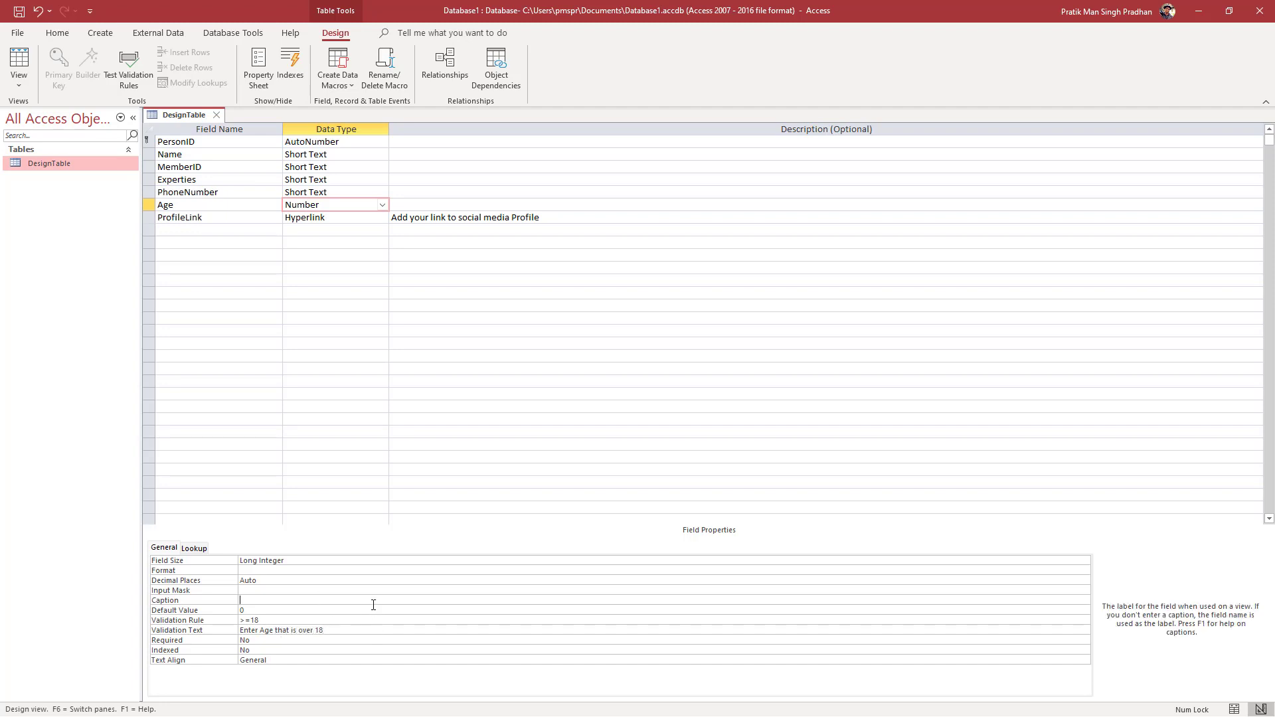
Step: Save the table and return to Datasheet View, testing existing data against the rule
right_click(189, 121)
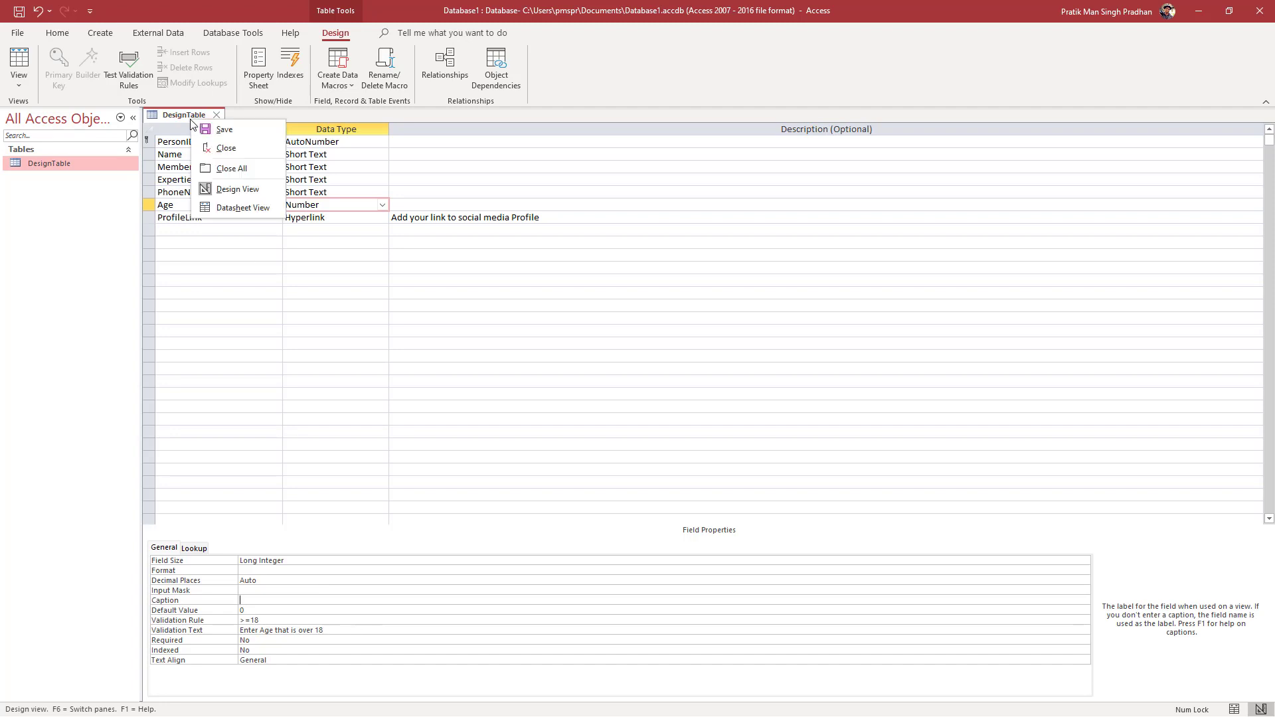
click(226, 206)
click(618, 405)
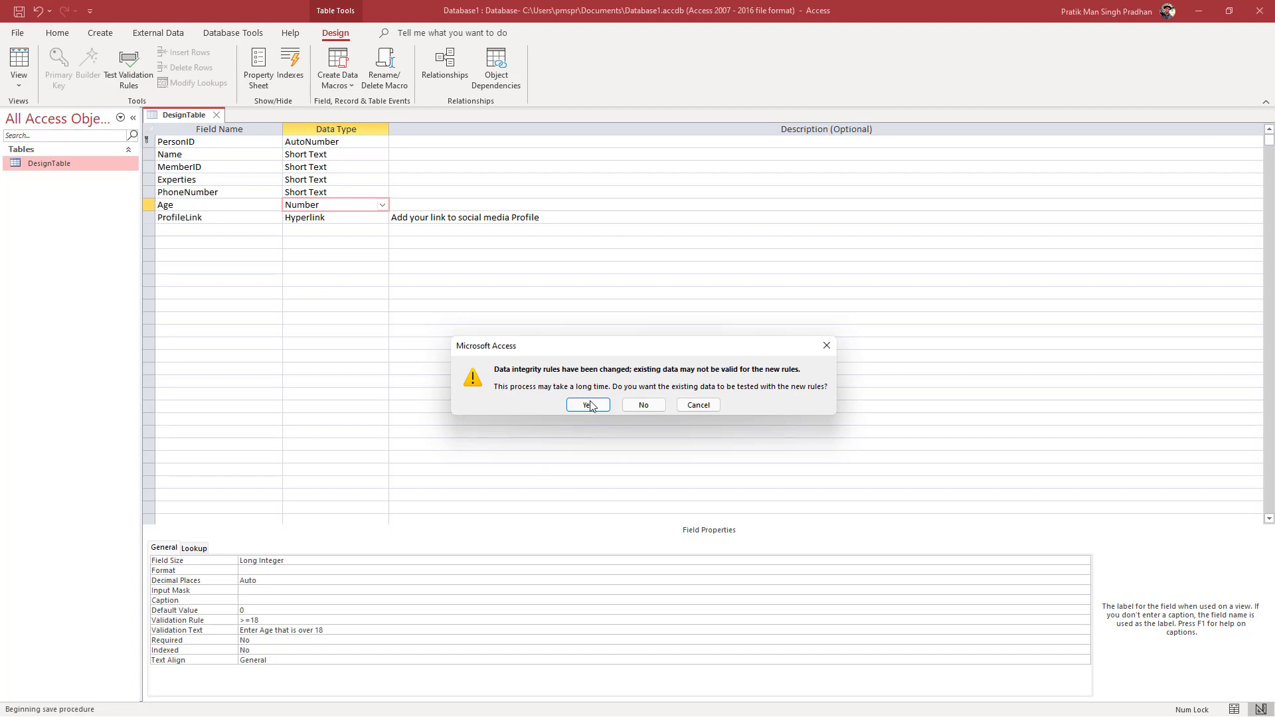
click(590, 407)
click(589, 417)
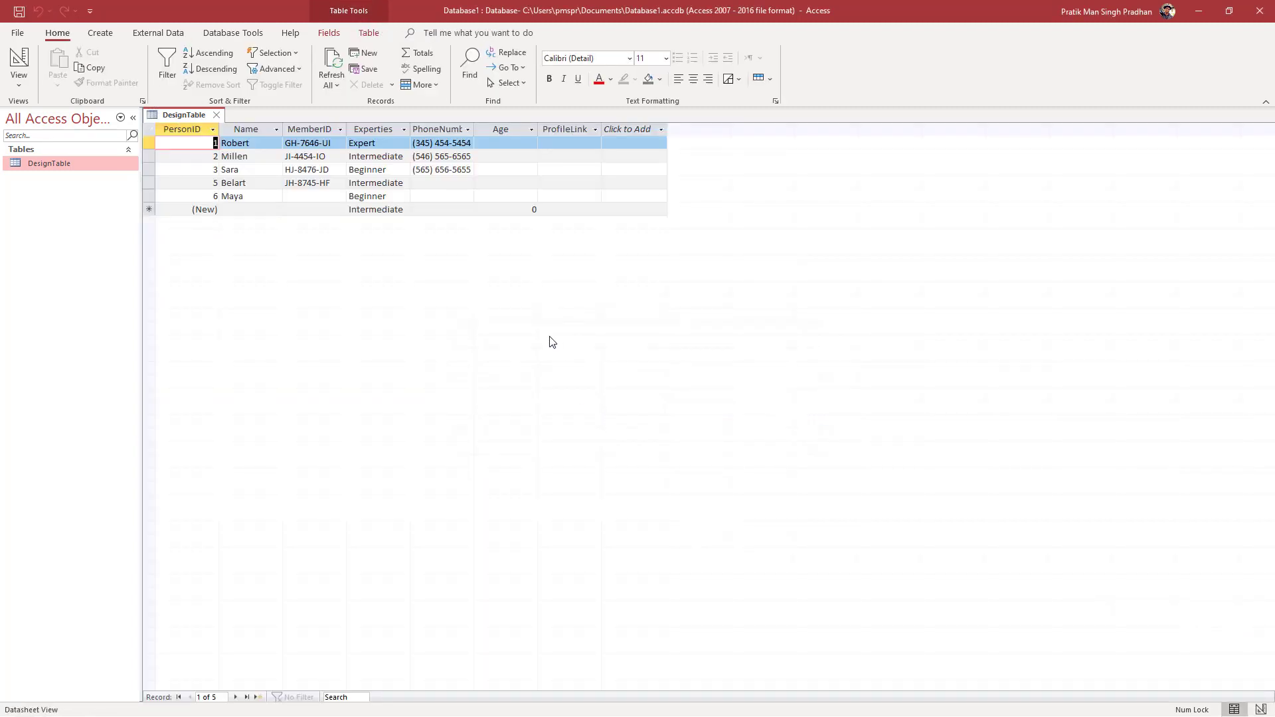
Step: Enter 6 in the first record's Age, dismiss the rejection message, and change it to 18
click(517, 137)
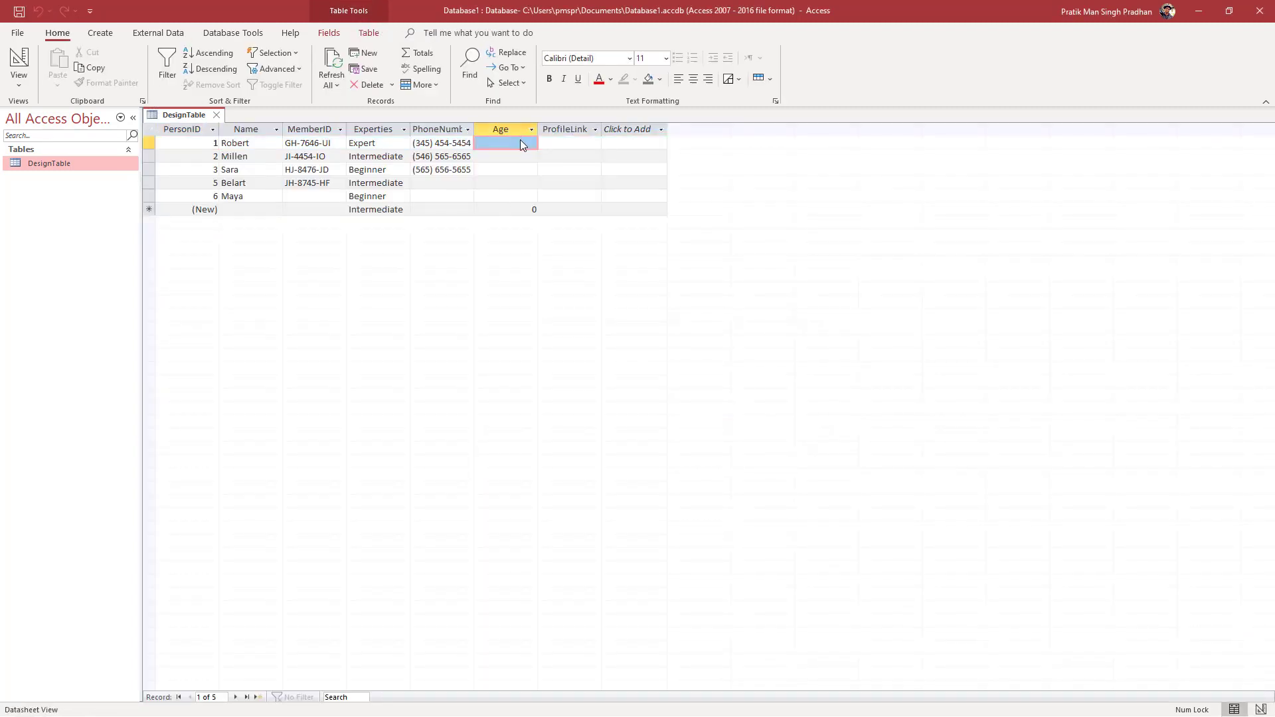
click(520, 140)
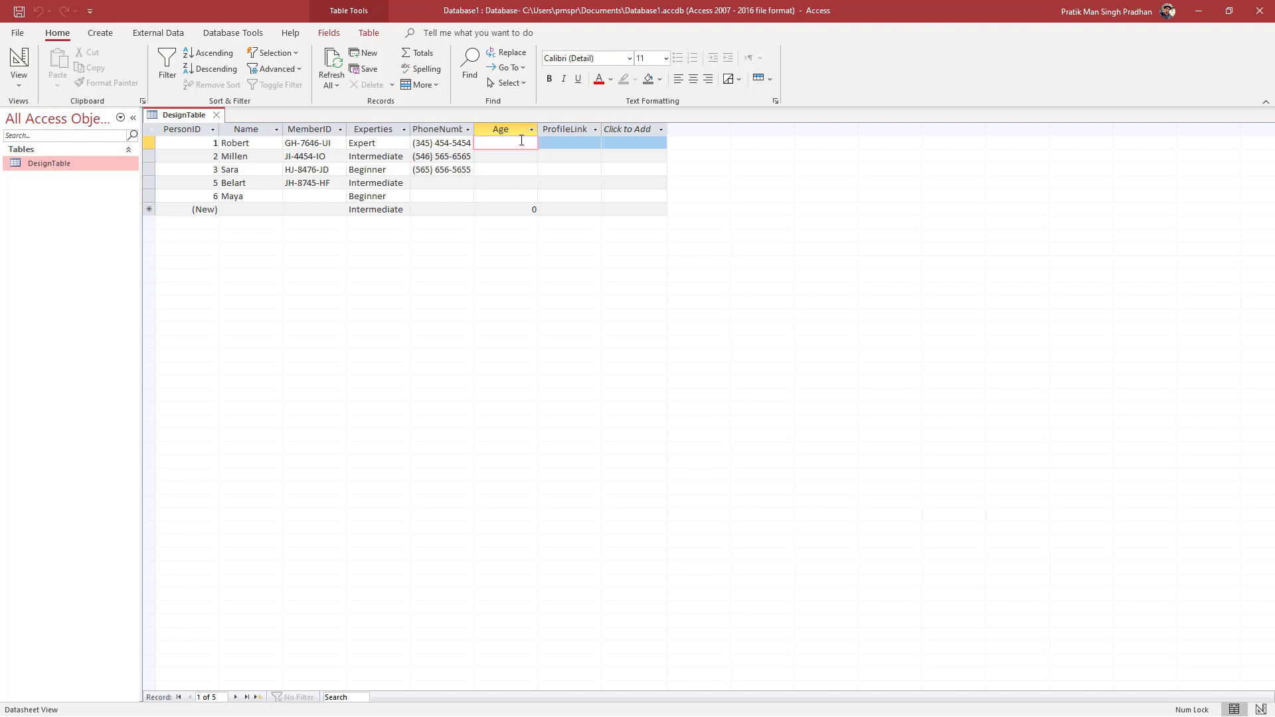
text(6)
key(Return)
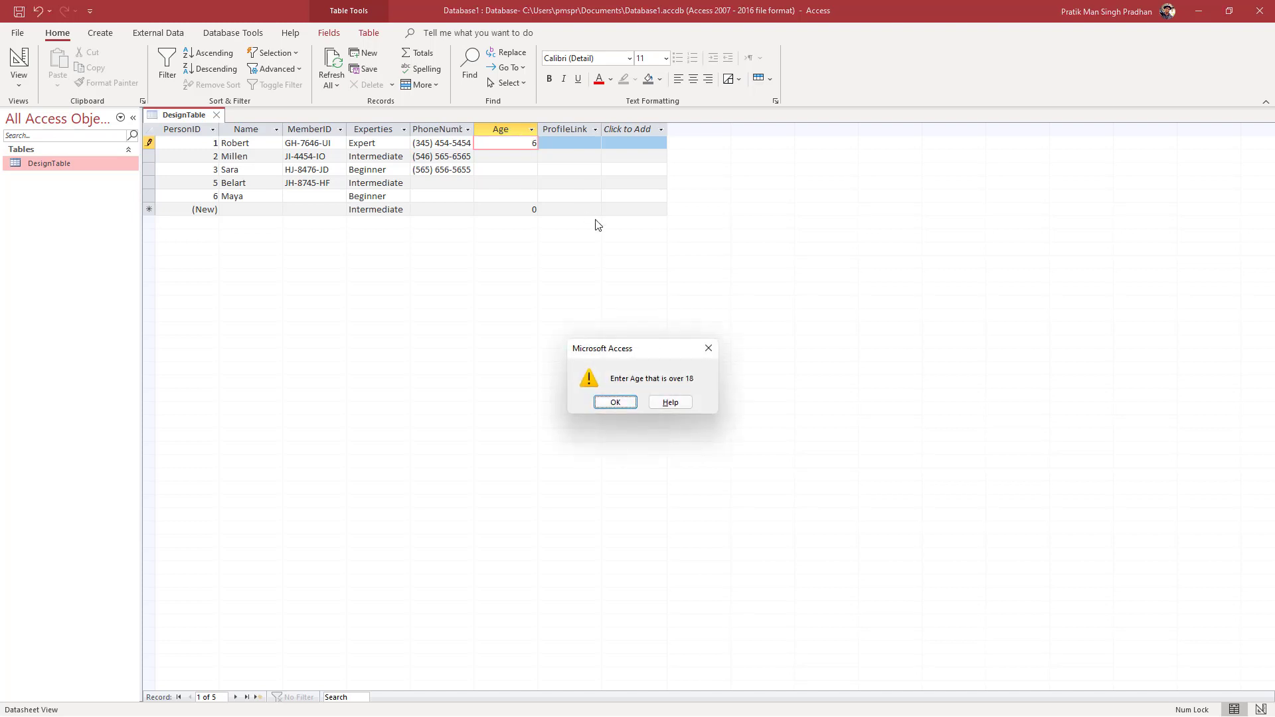
click(614, 402)
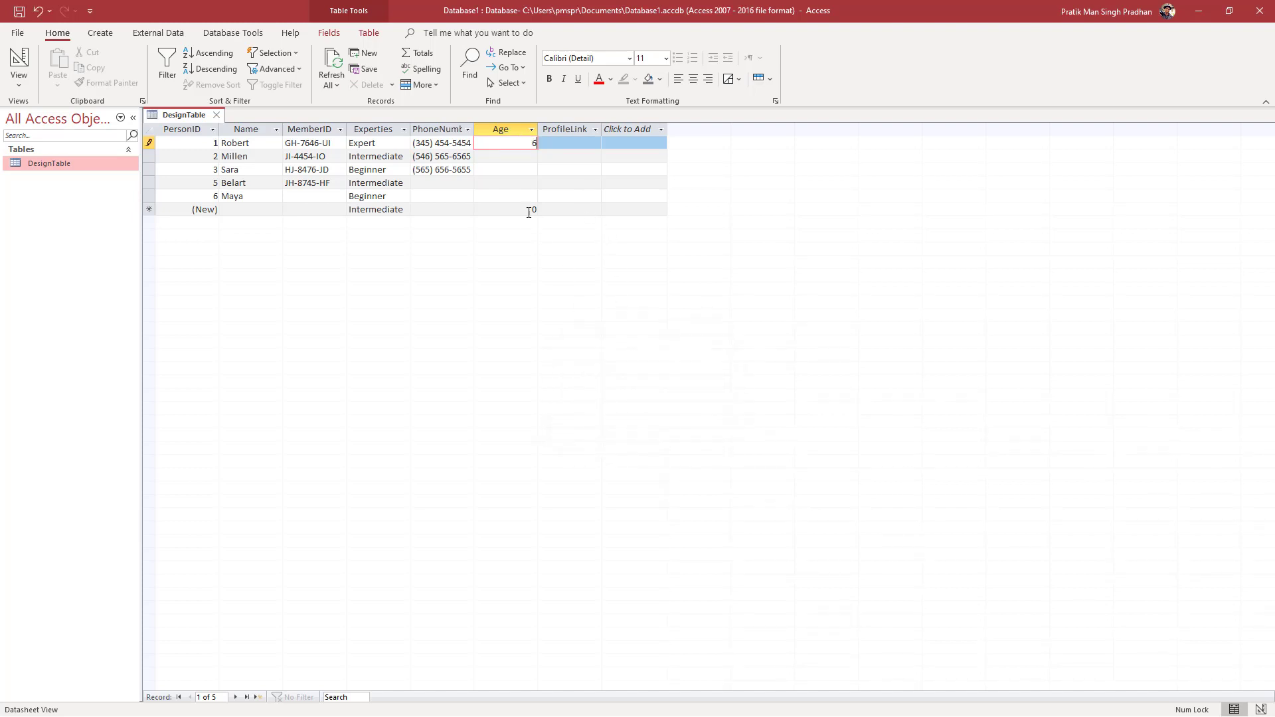
drag(524, 146, 562, 146)
text(18)
click(583, 169)
click(527, 145)
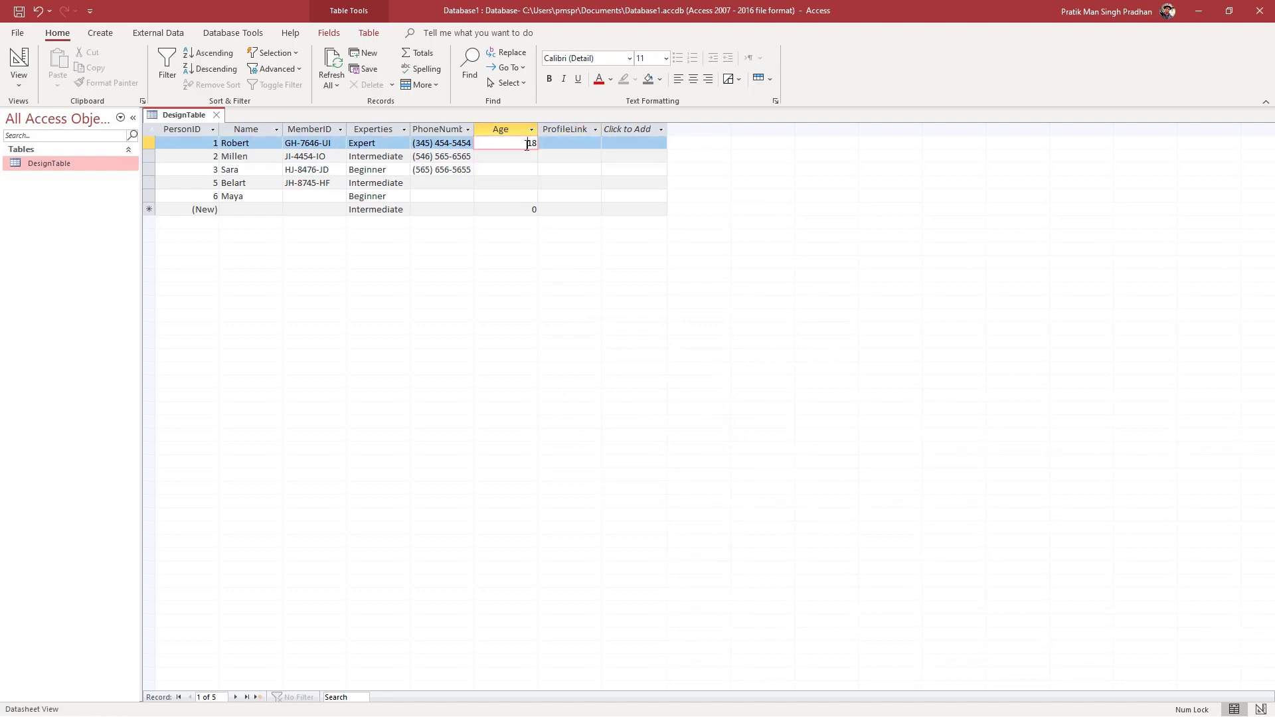
Step: Return DesignTable to Design View and select the Age field's Validation Rule property
right_click(189, 115)
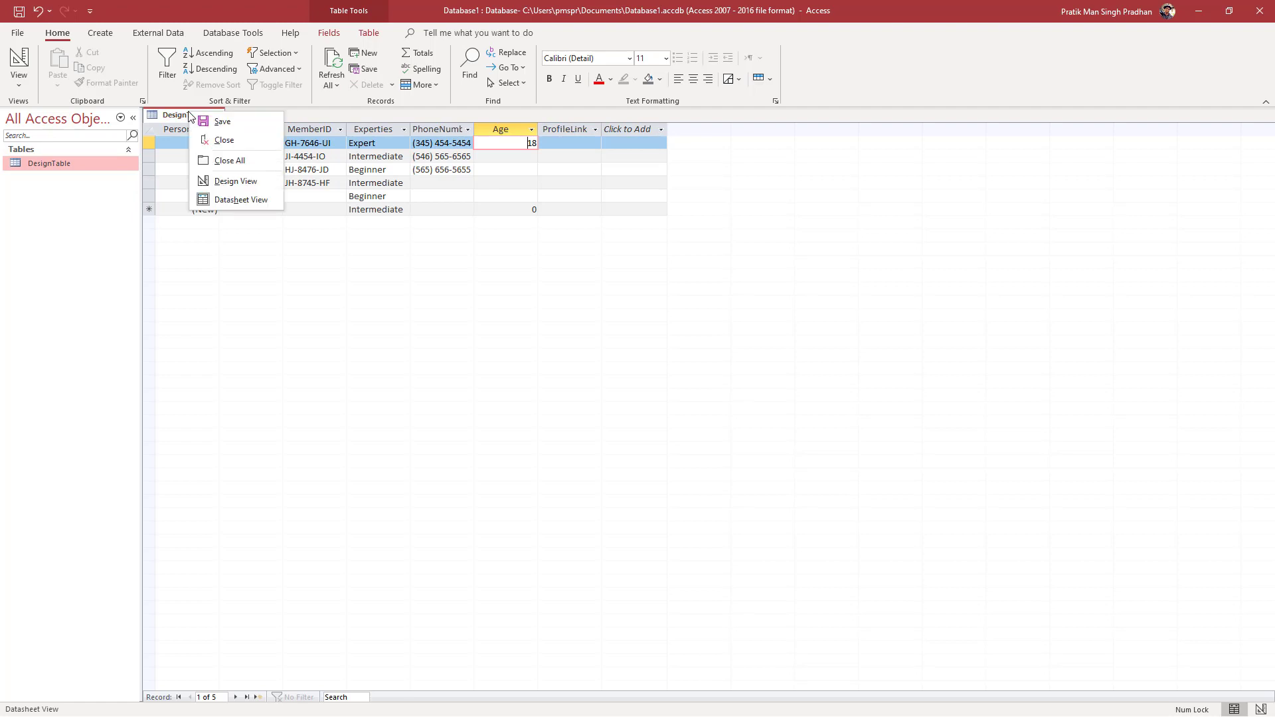
click(241, 182)
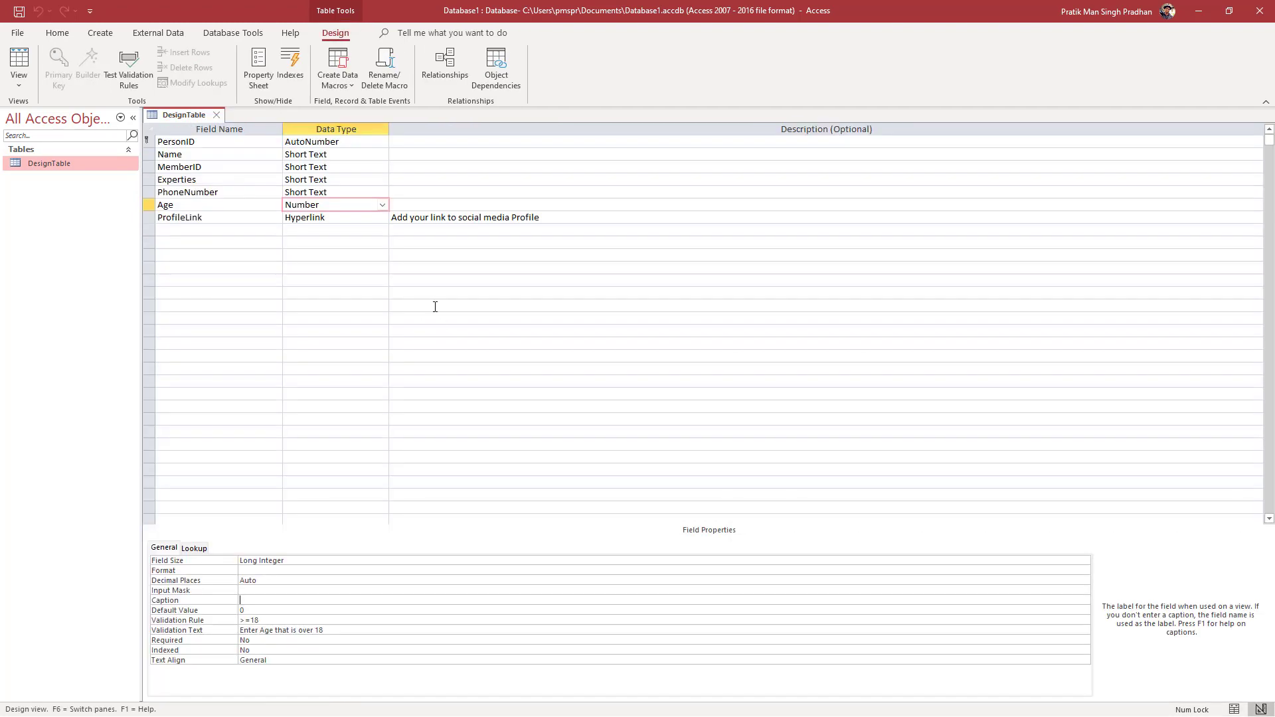
click(296, 621)
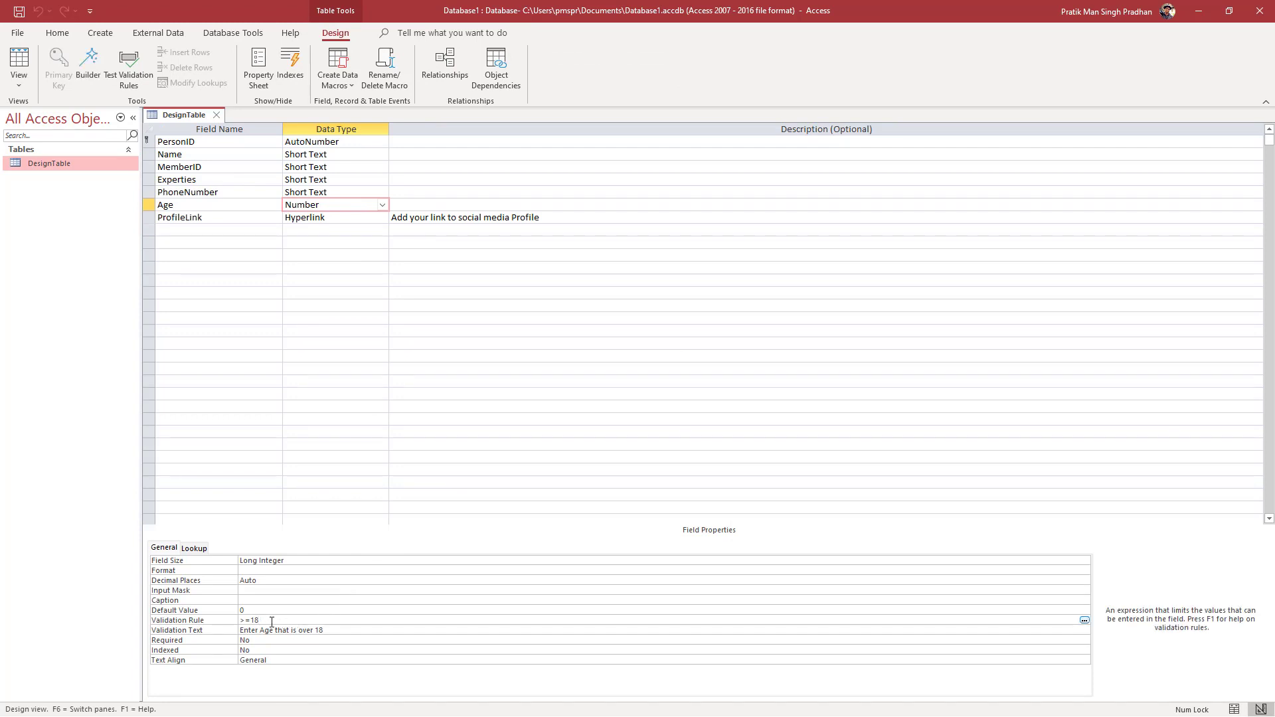
Step: Change the Age validation rule to >=18 And <=60 in the Expression Builder
click(1084, 621)
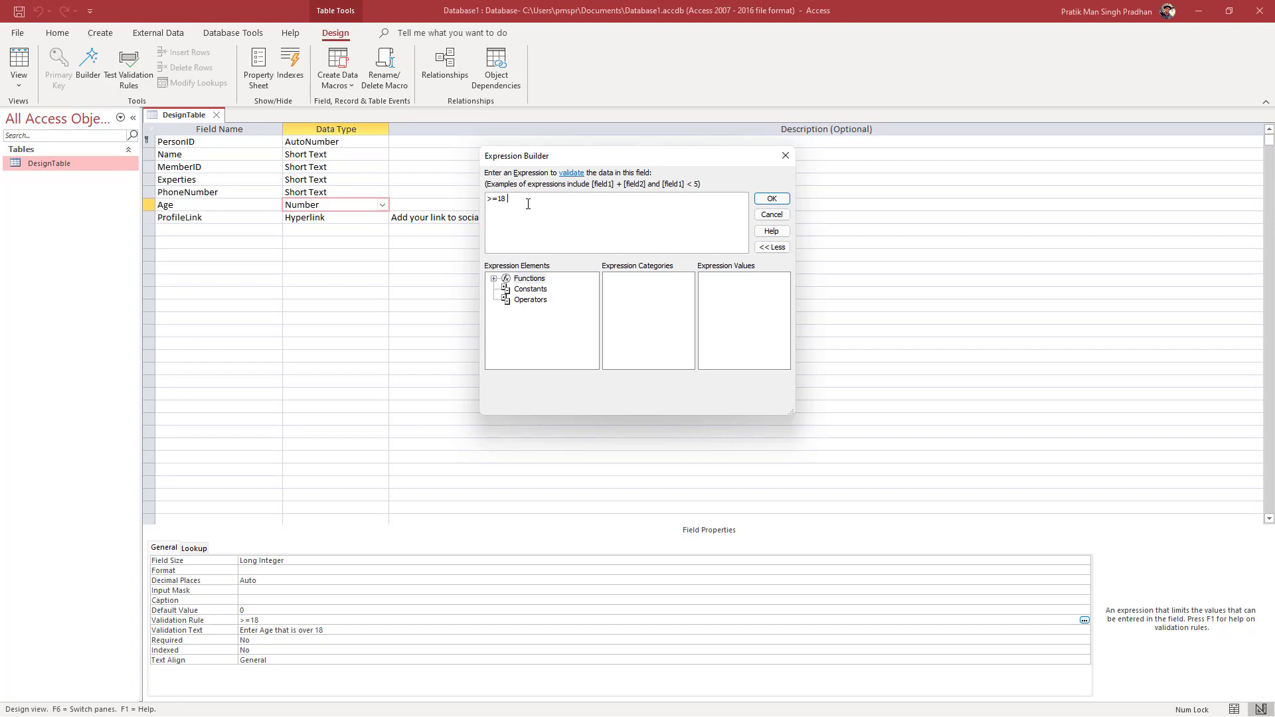
text(AND)
click(772, 200)
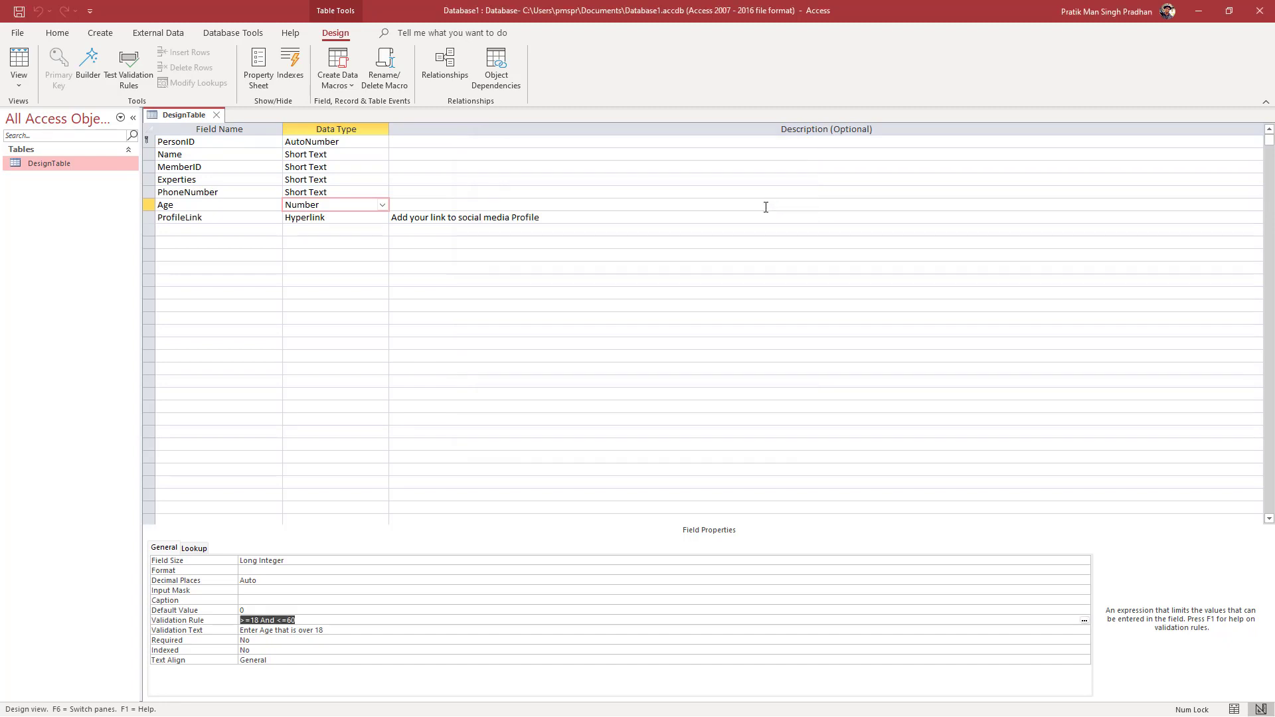
Step: Extend the validation text to 'Enter Age that is over 18 and below 60'
click(336, 629)
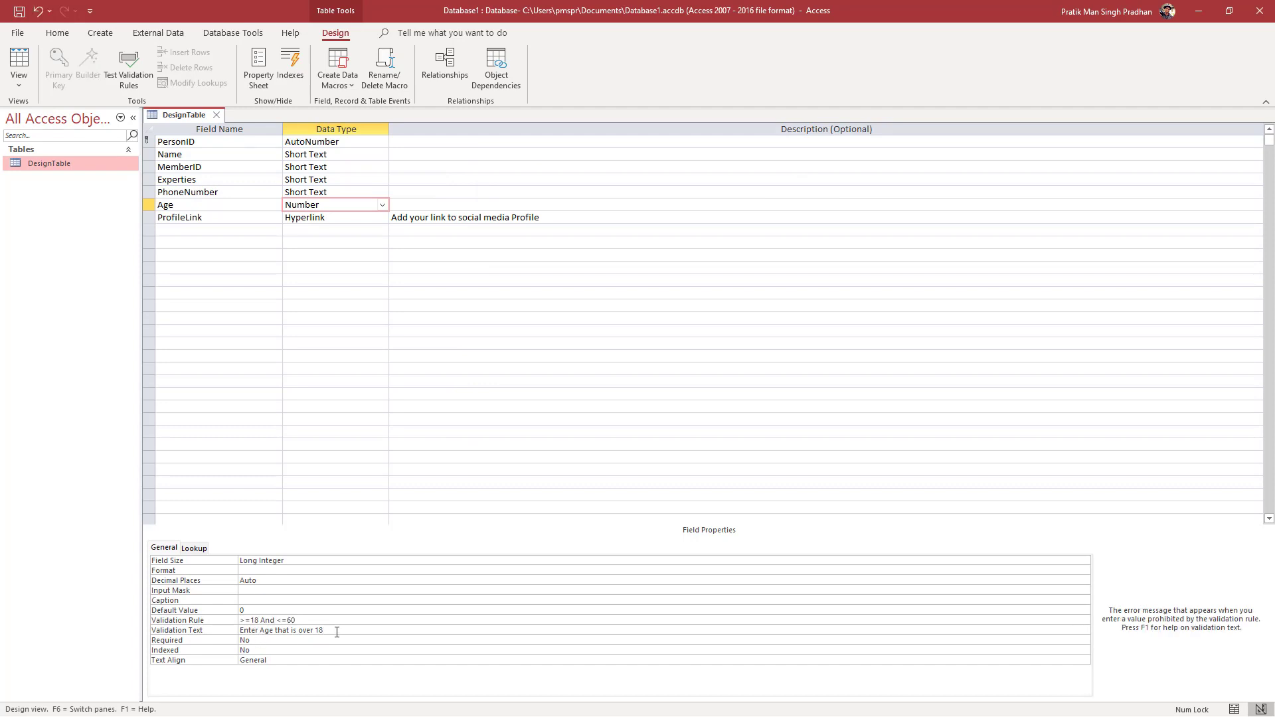
text(and below 60)
key(Left)
key(Left)
click(455, 393)
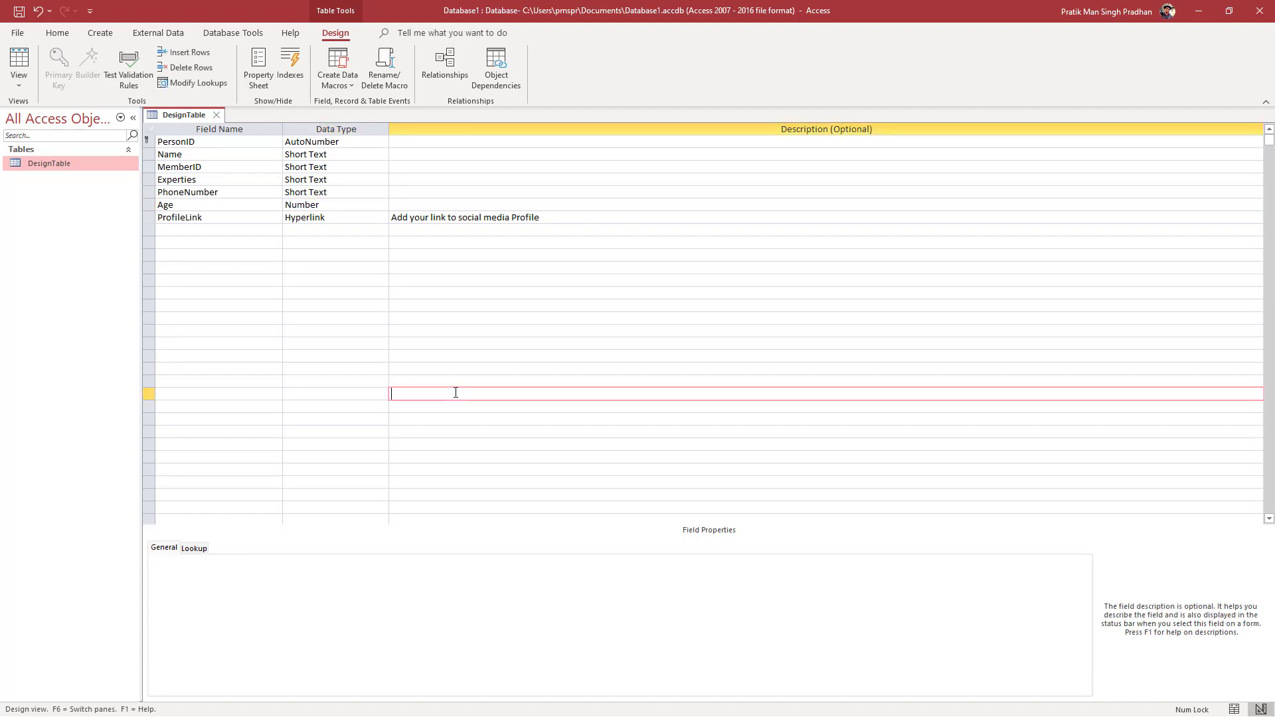
Step: Save the updated design and switch to Datasheet View, accepting the existing-data check
click(338, 204)
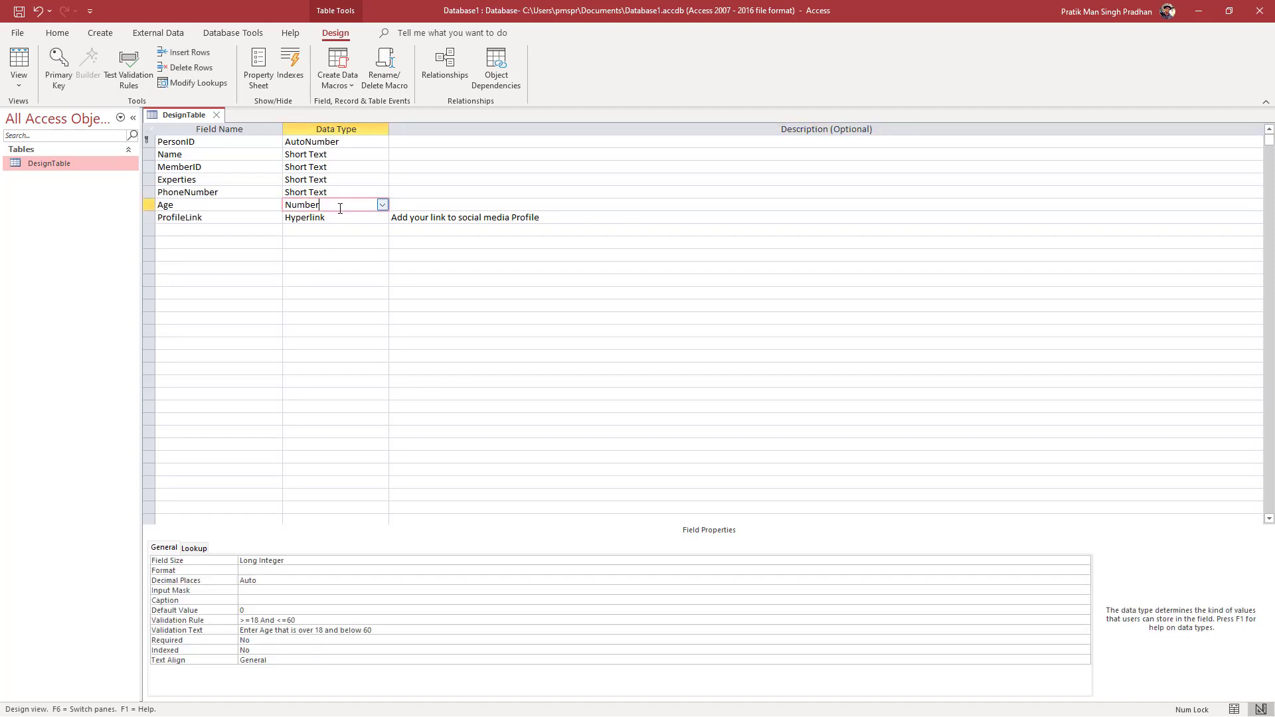
right_click(185, 117)
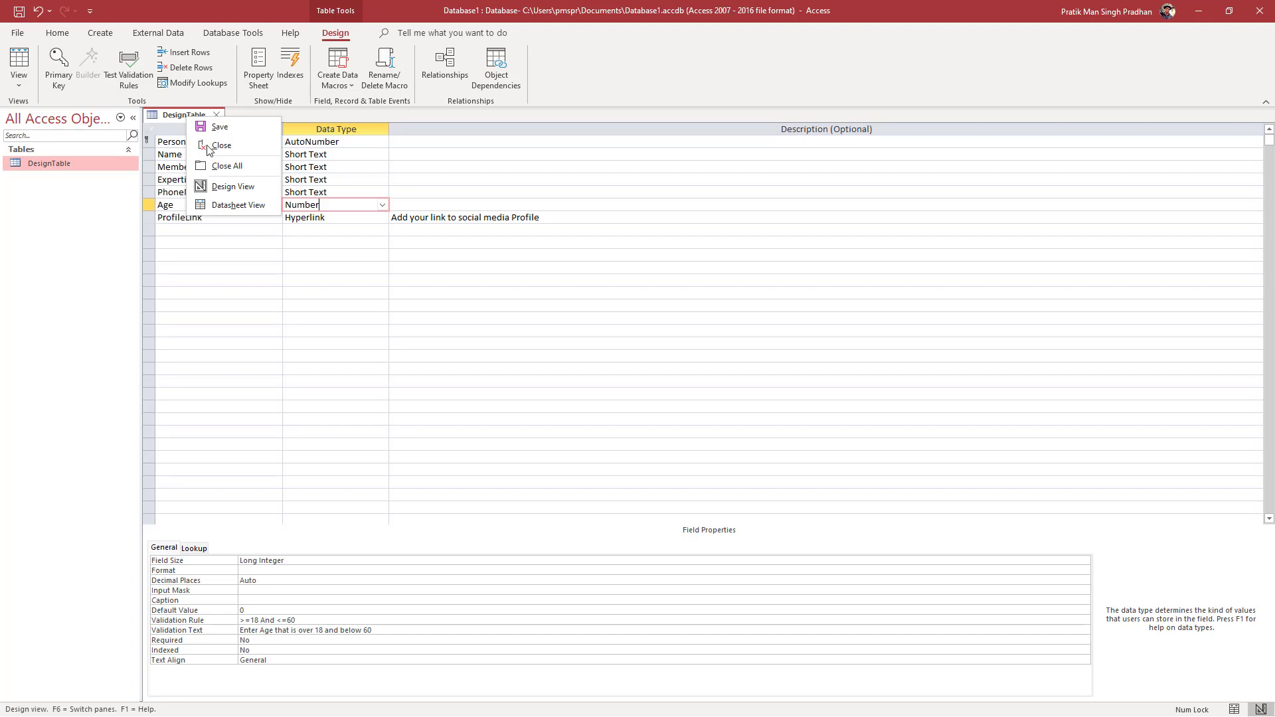
click(233, 202)
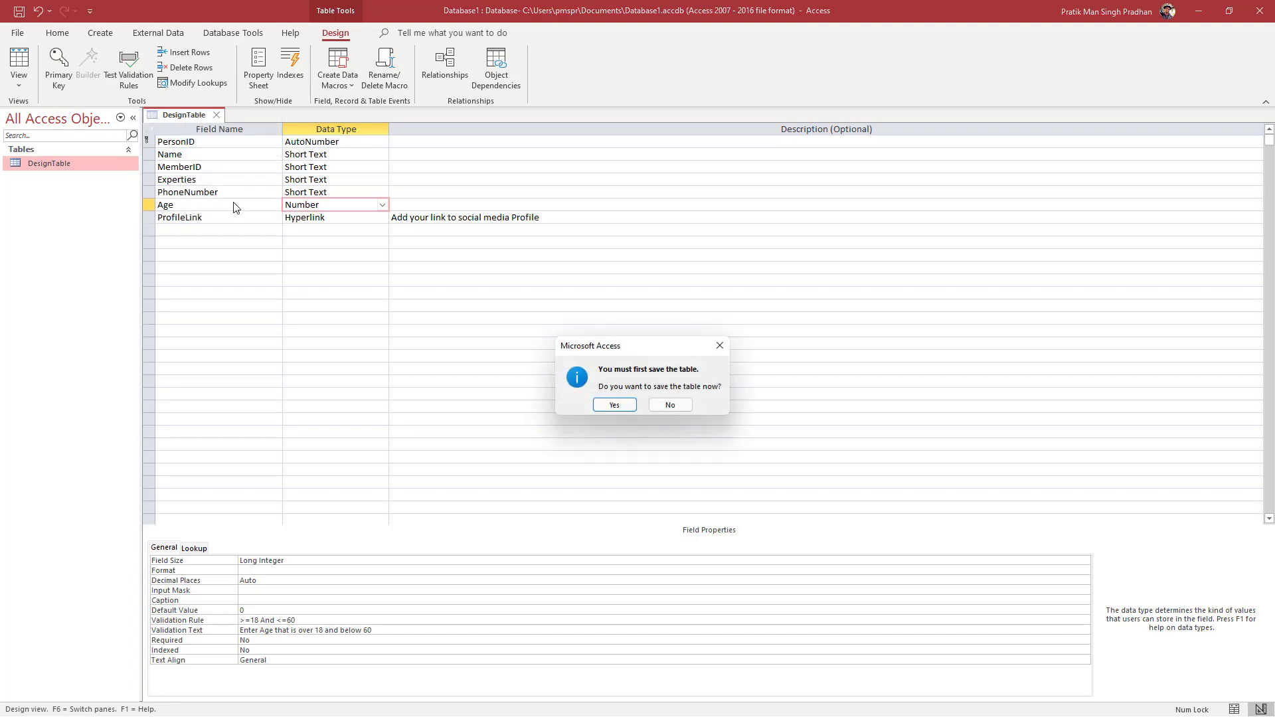
click(626, 405)
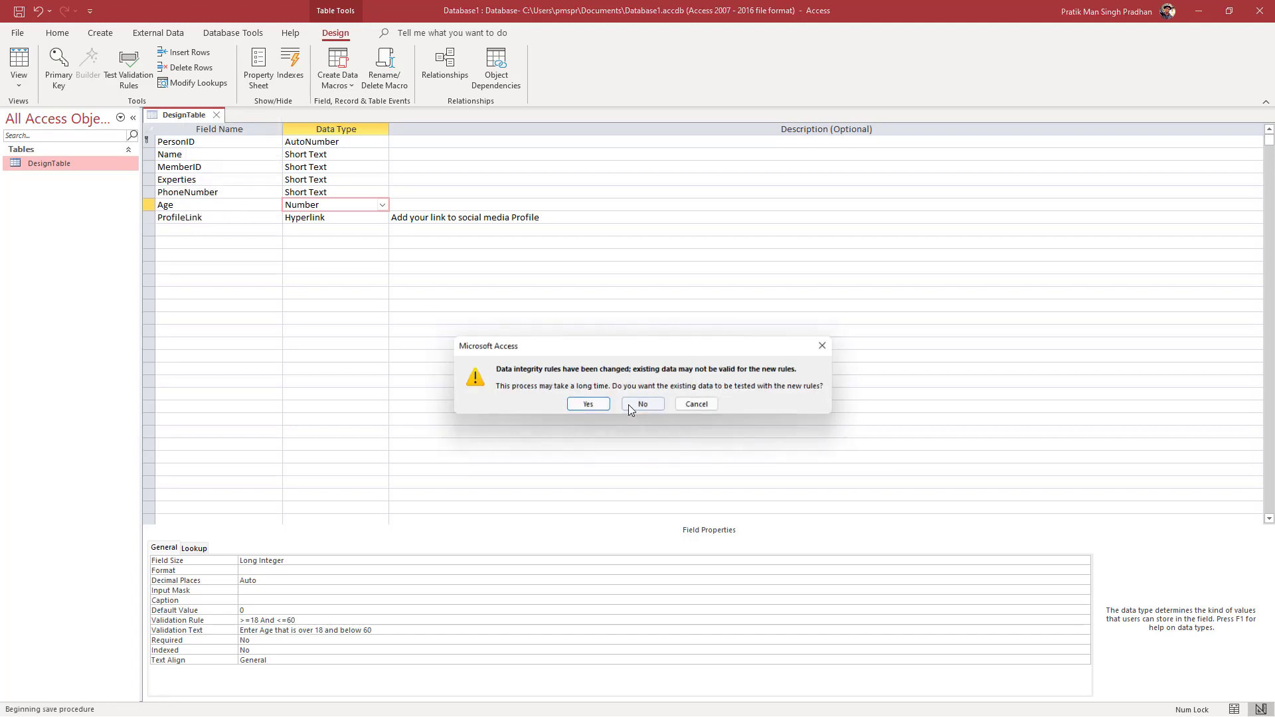
click(587, 404)
click(586, 417)
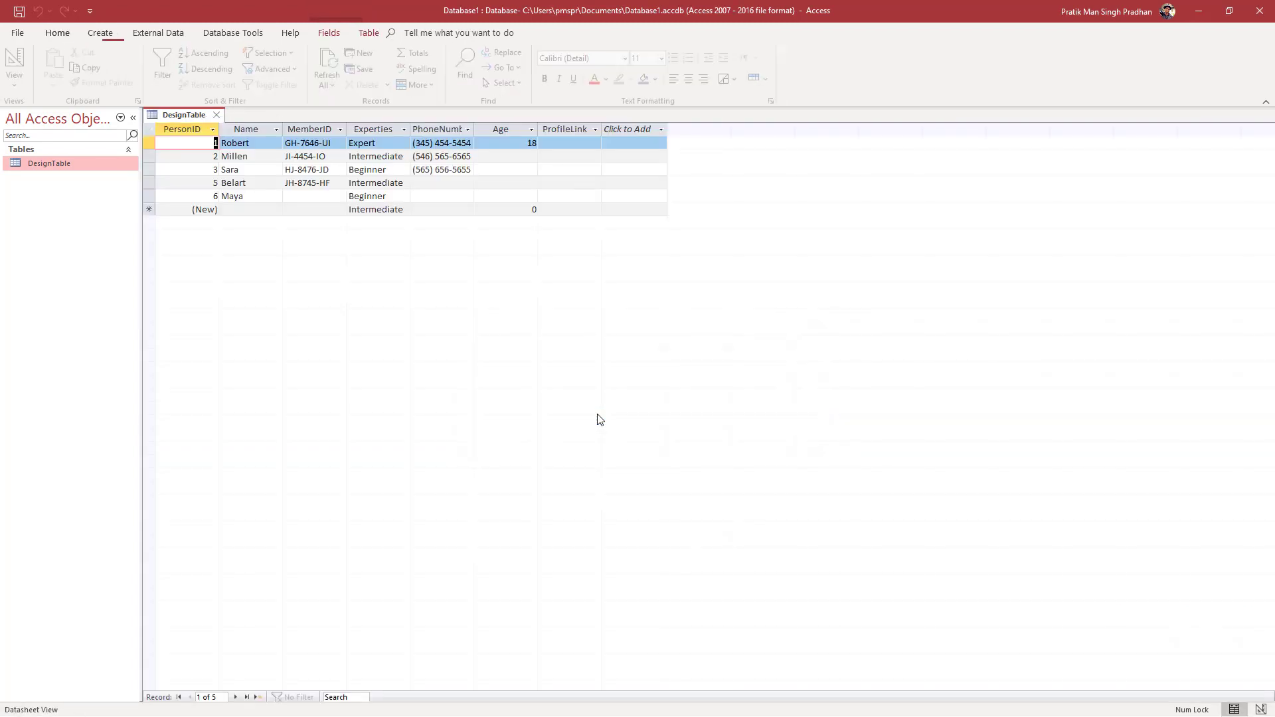
Step: Try 70 as the second record's Age, then correct it to 55 after the rejection
click(524, 156)
text(70)
click(567, 175)
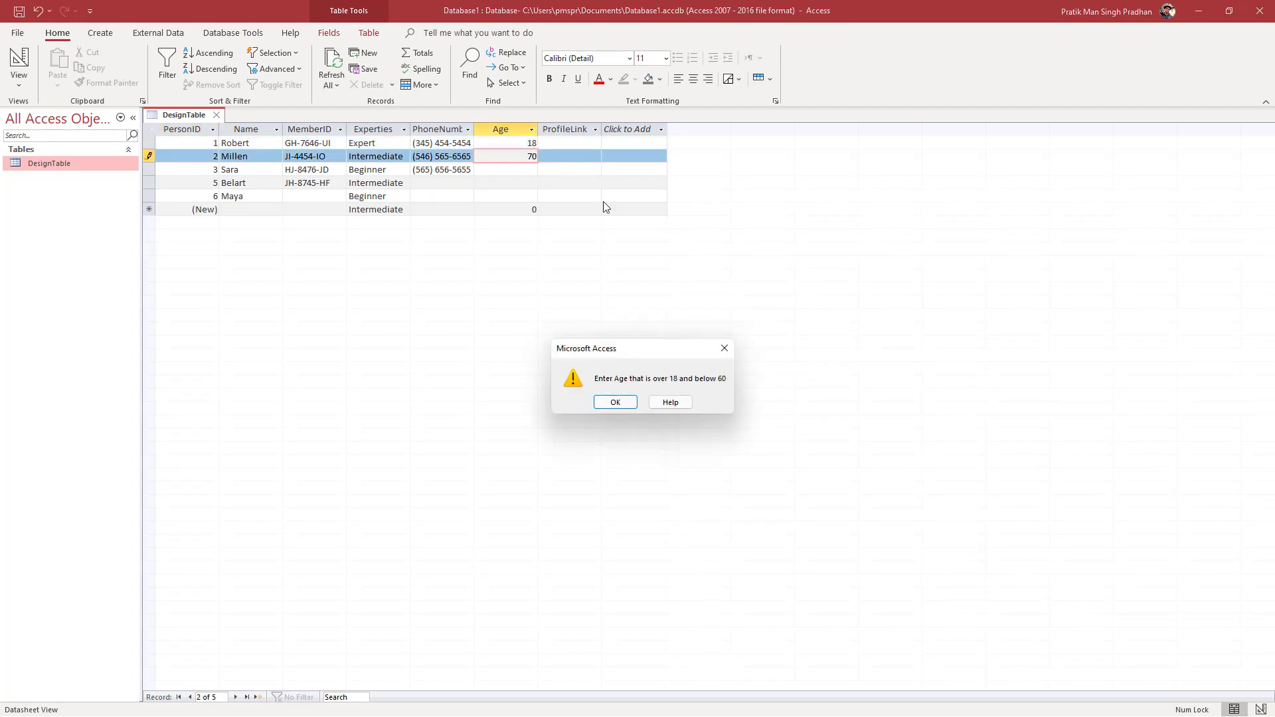
click(621, 406)
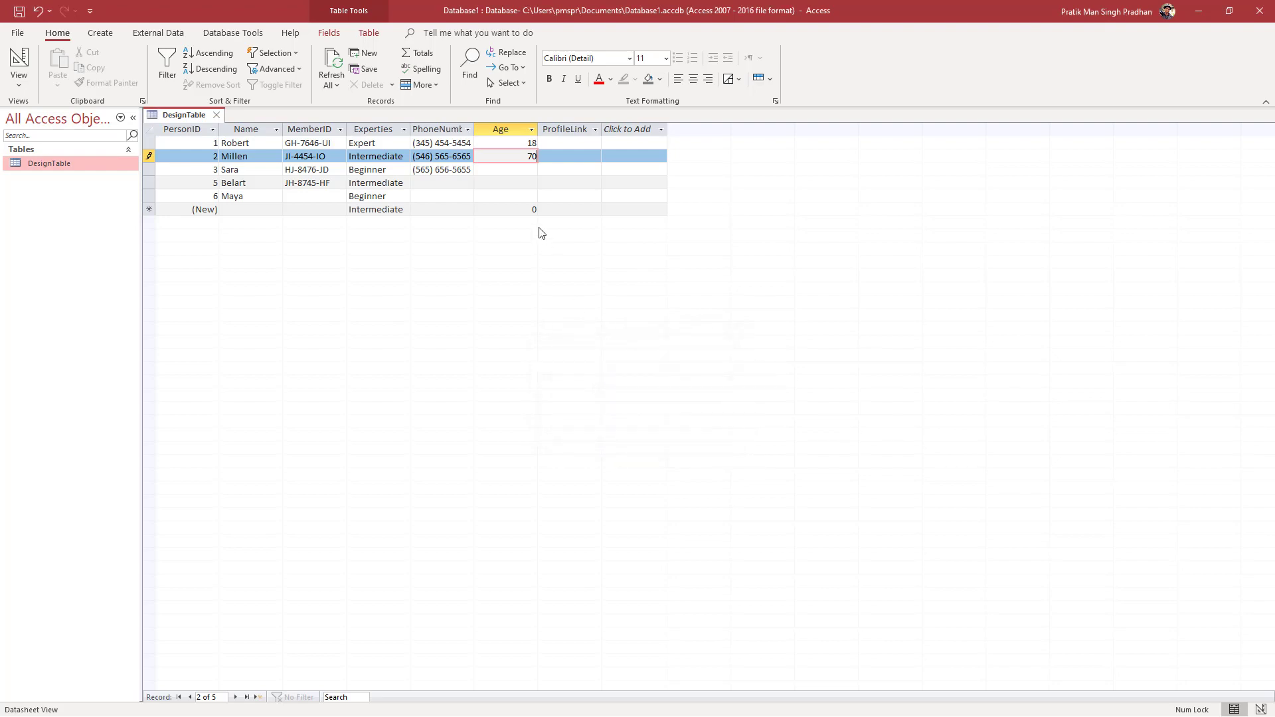
key(BackSpace)
text(55)
click(572, 193)
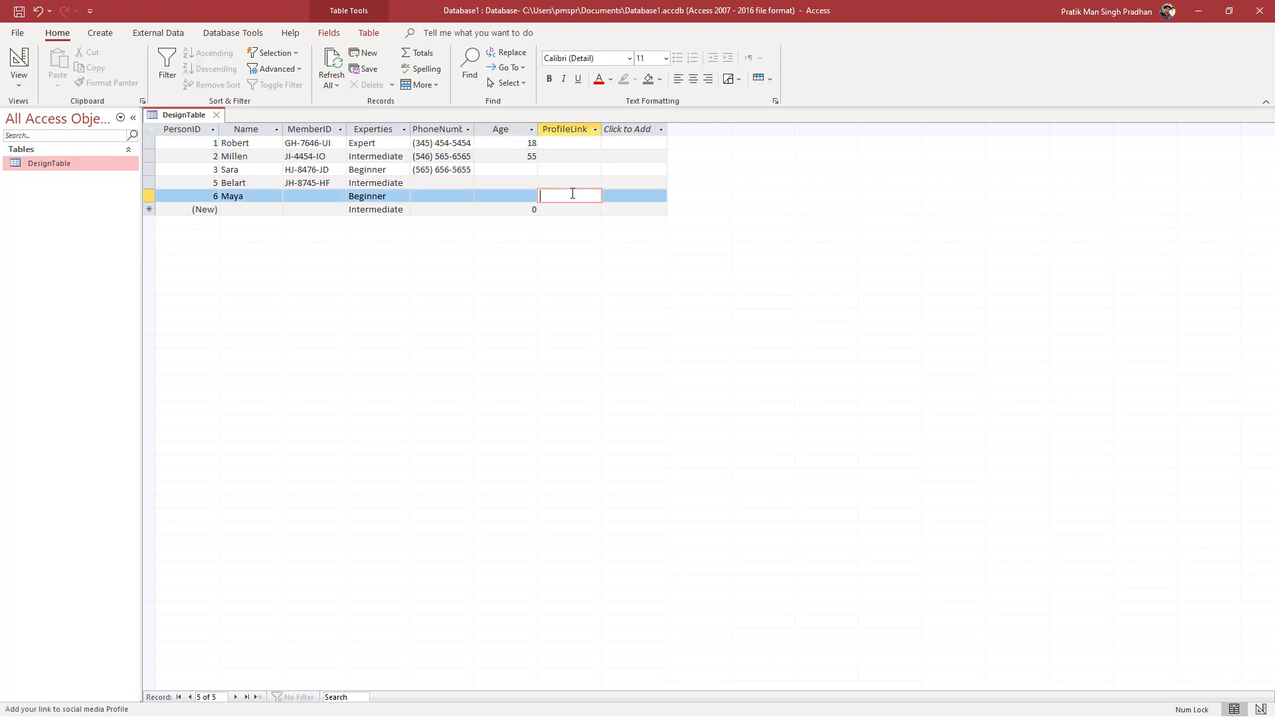
Step: Enter Age 45 for the third record and 20 for the fourth after a rejected value
click(530, 170)
text(45)
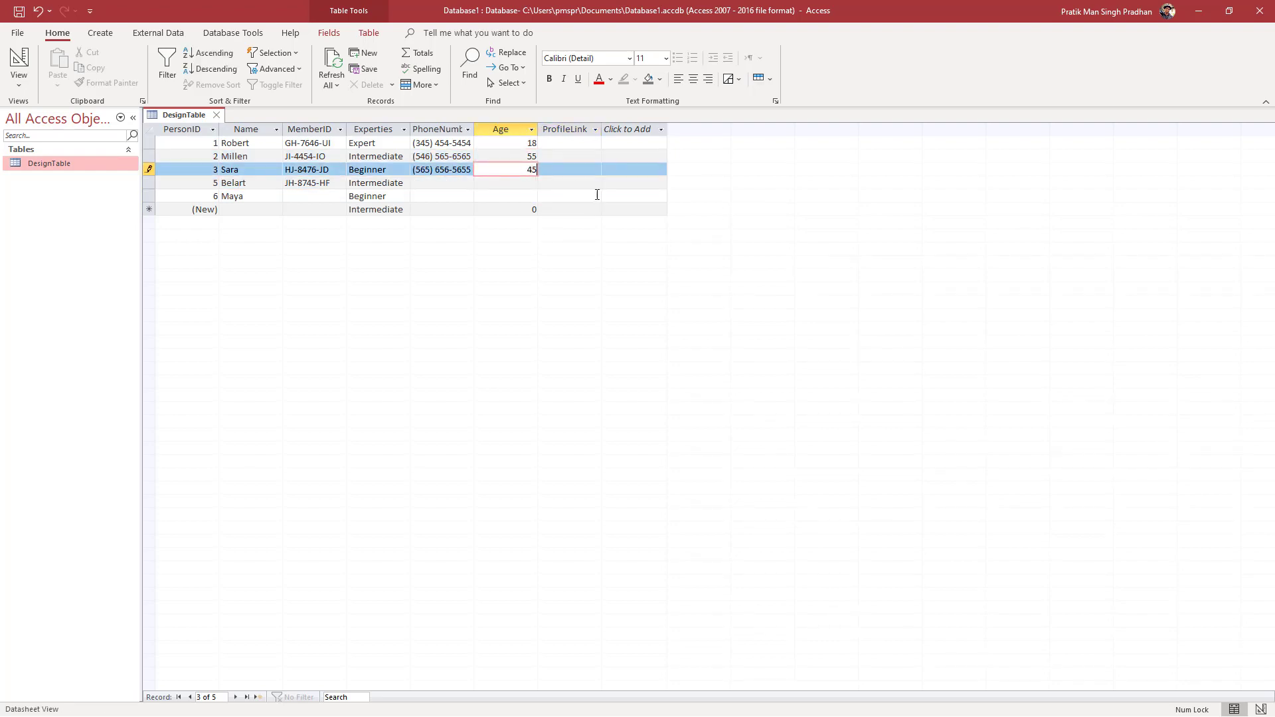
click(572, 194)
click(538, 187)
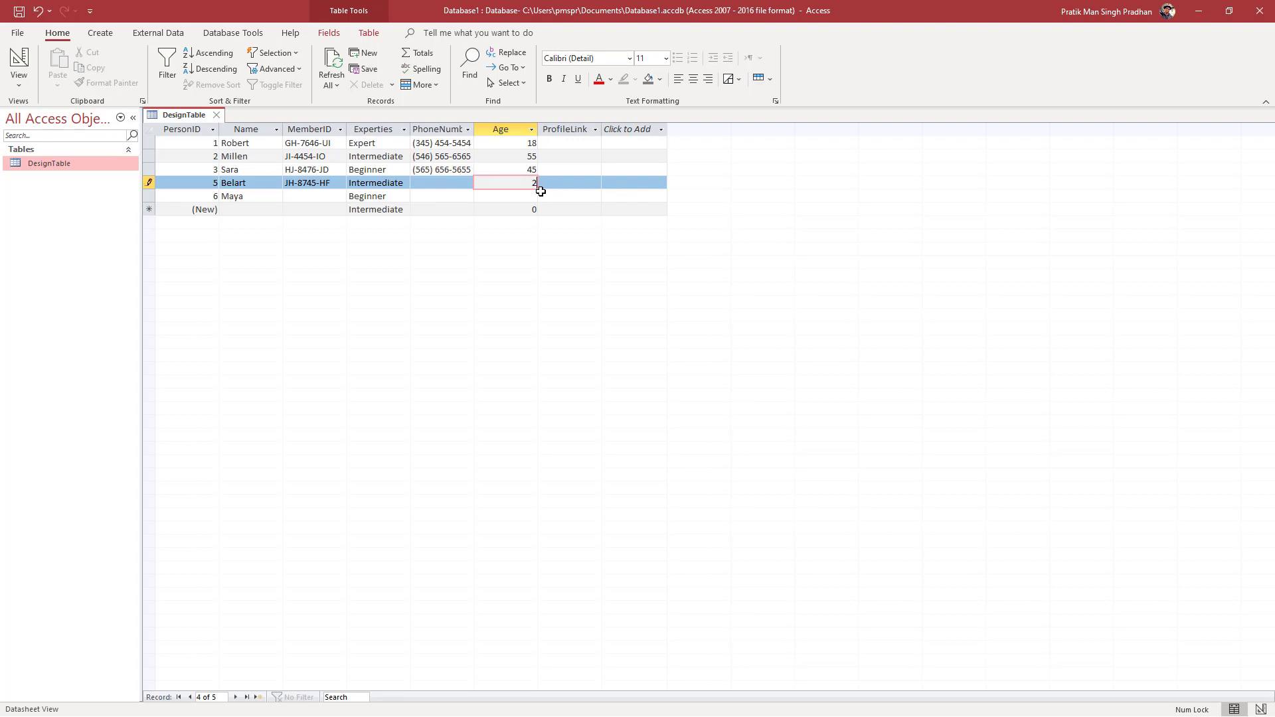
click(587, 191)
click(620, 402)
text(20)
click(587, 194)
Step: Try 90 as the fifth record's Age, then replace it with 50 after the rejection
click(522, 201)
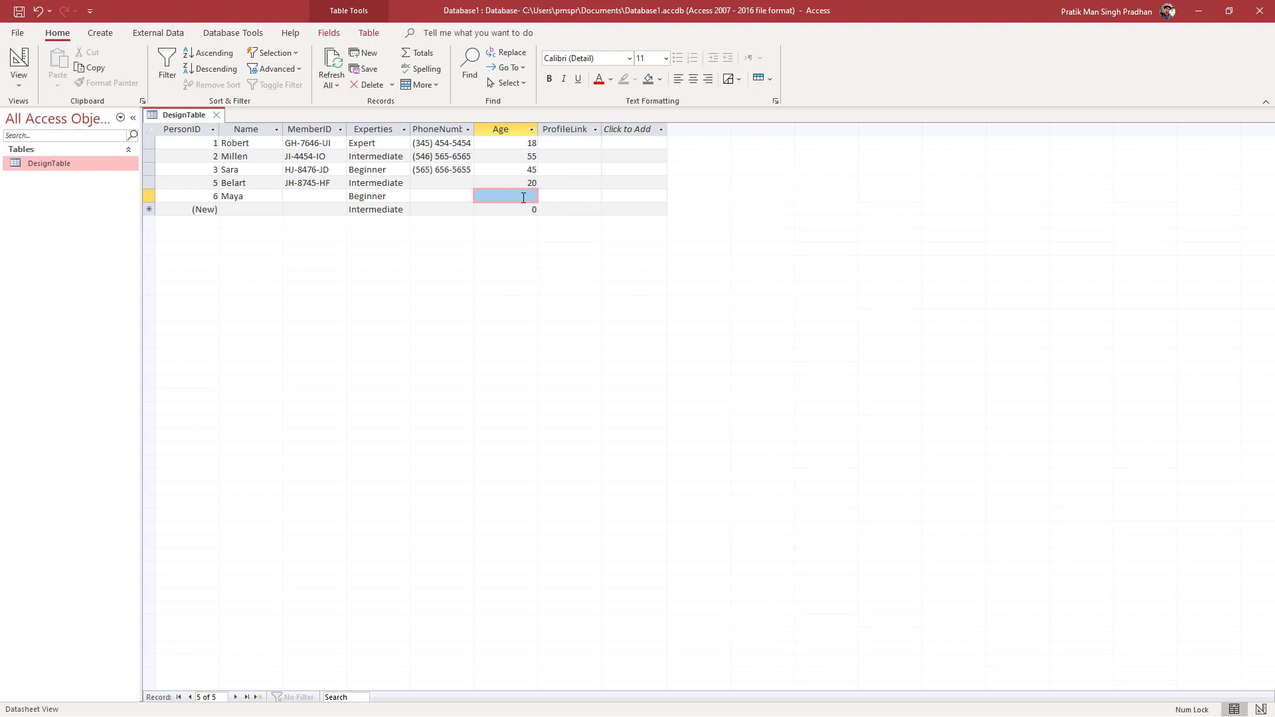
text(90)
click(587, 197)
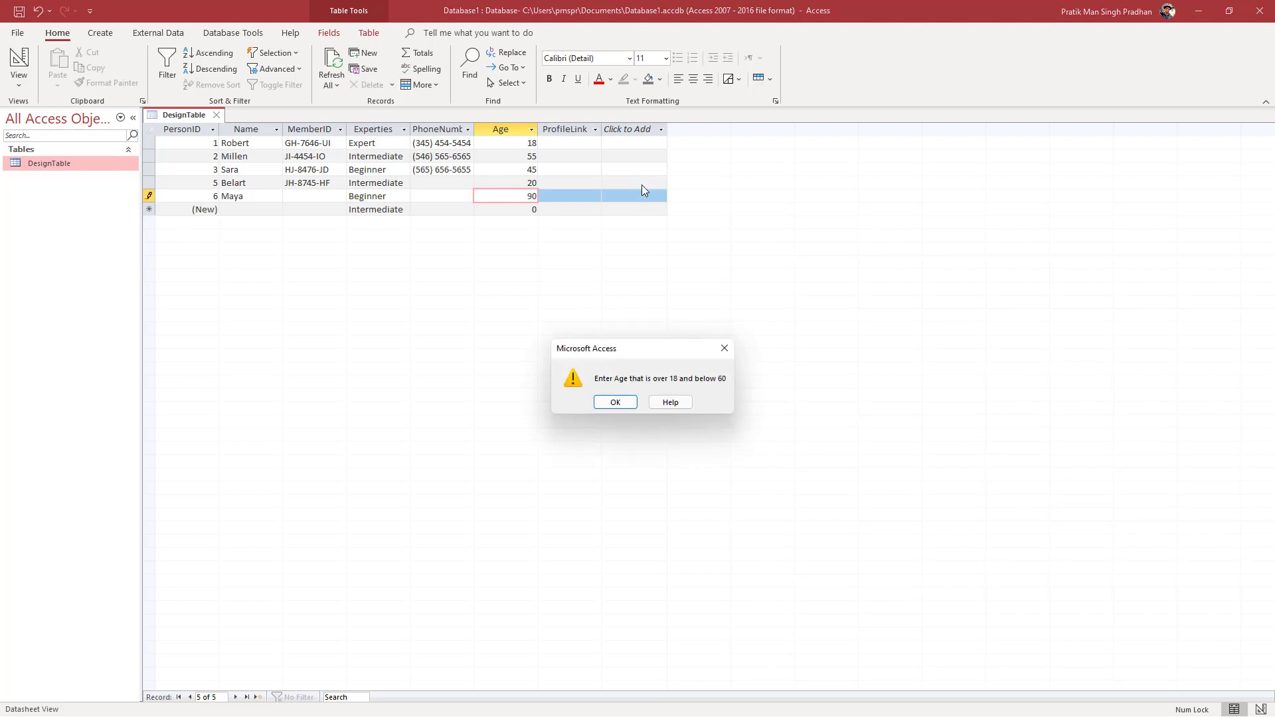
click(615, 403)
key(BackSpace)
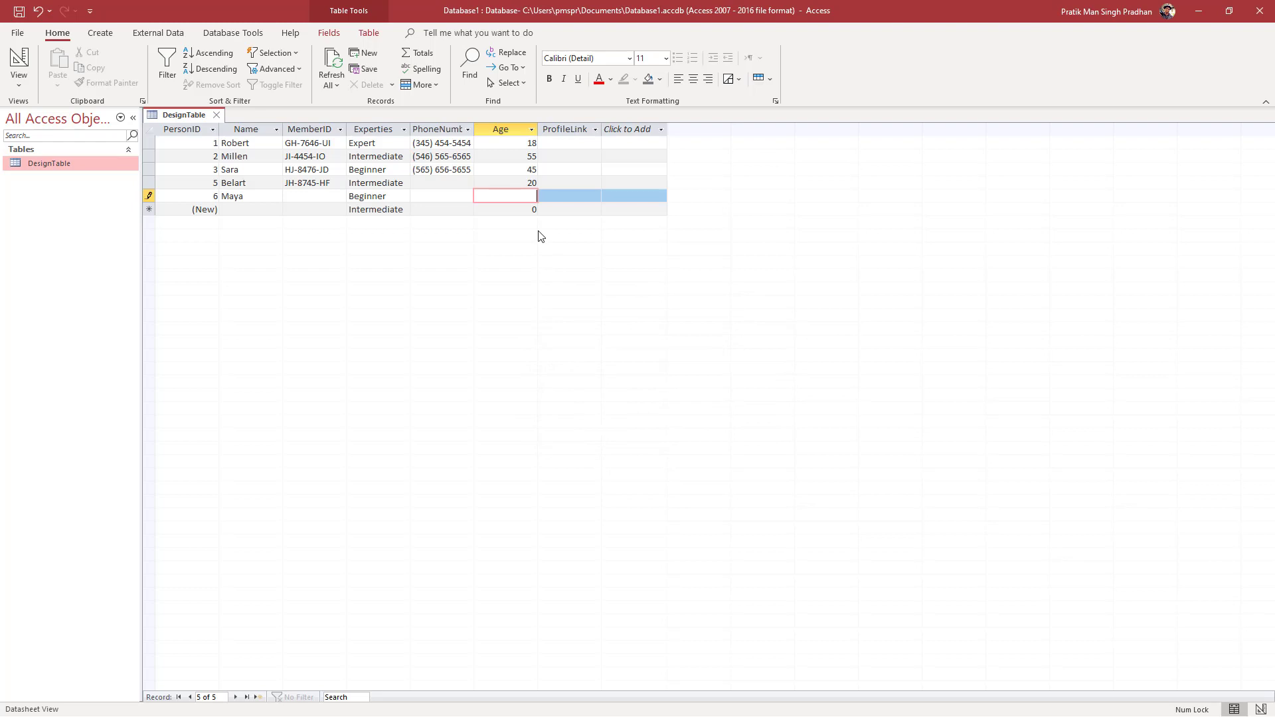
text(50)
click(569, 169)
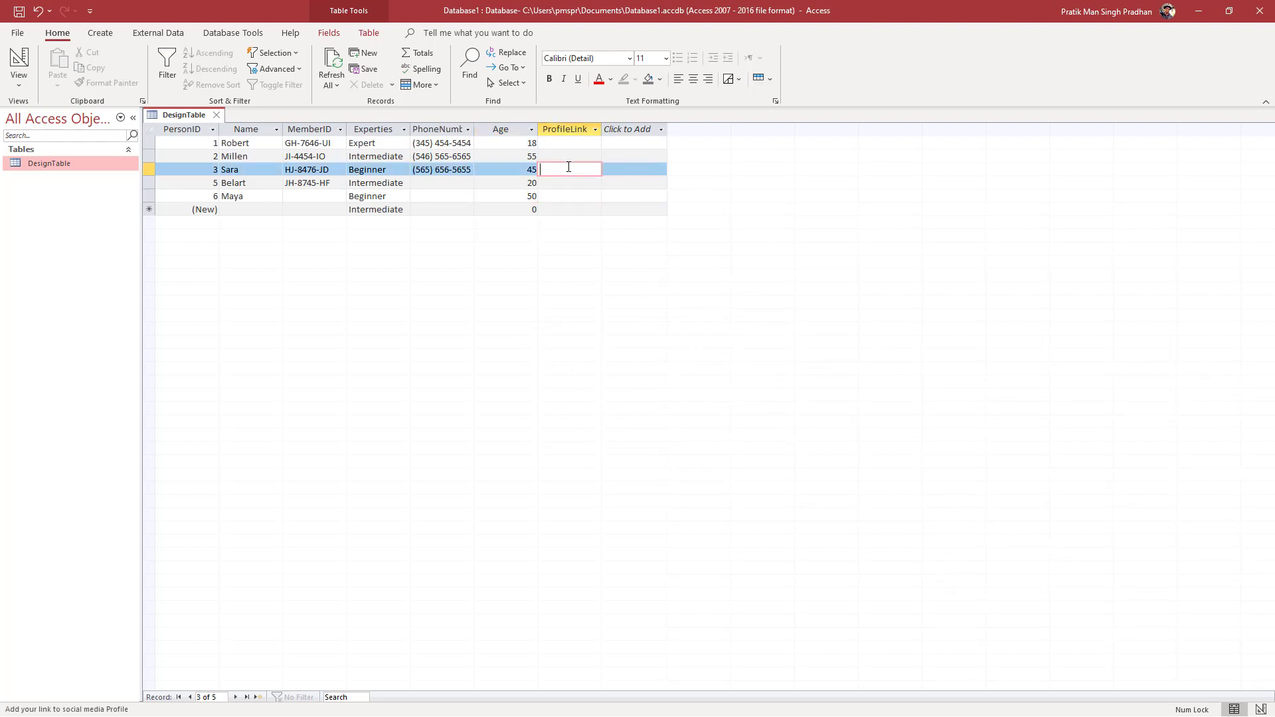